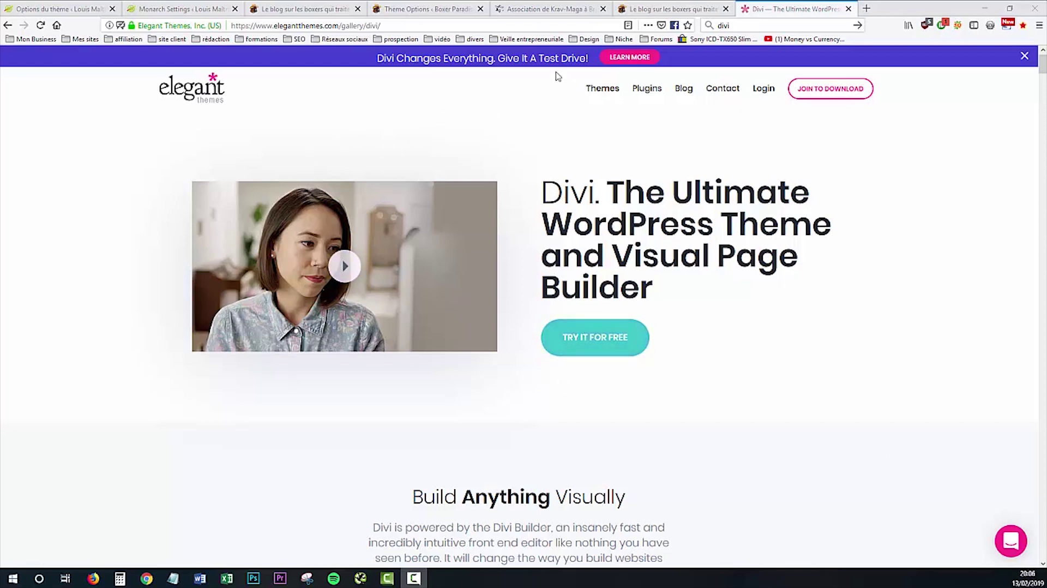
# Examine the KMDS Breizh krav maga homepage, from its header through principles, courses and news to the student reviews.
pyautogui.click(551, 9)
pyautogui.scroll(-1, 612, 260)
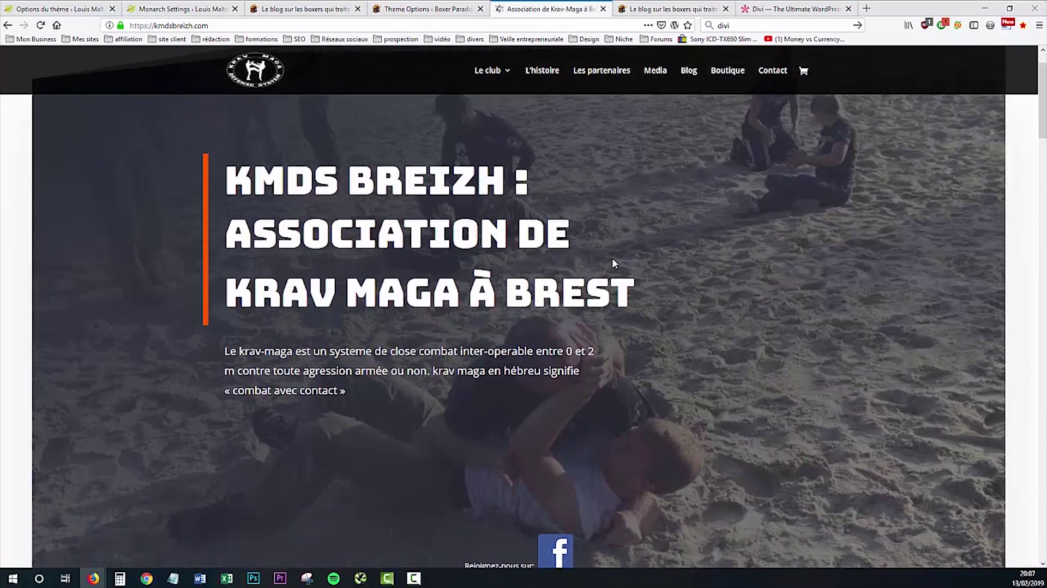
pyautogui.scroll(-5, 613, 259)
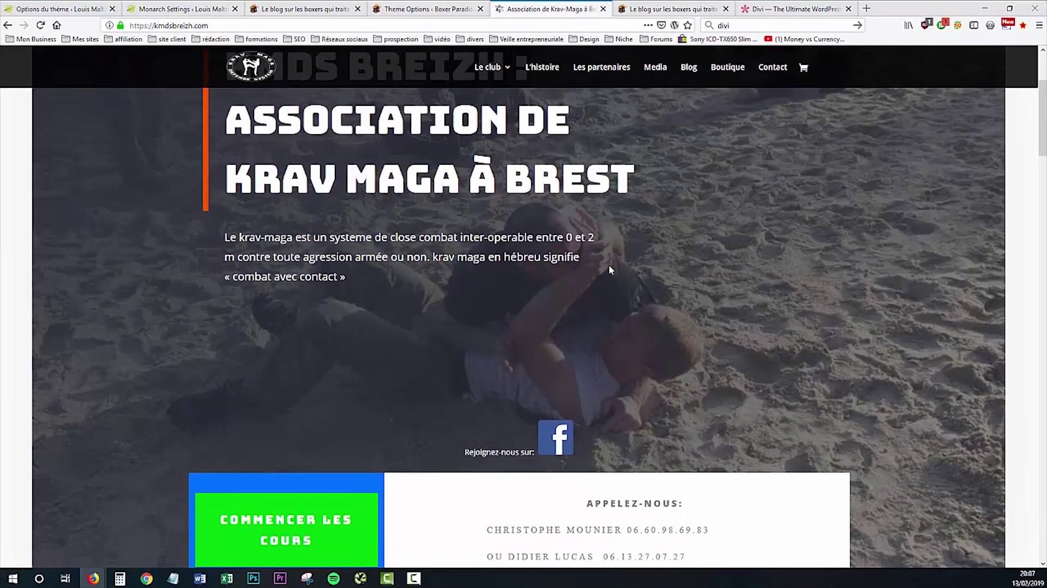
pyautogui.scroll(-5, 610, 269)
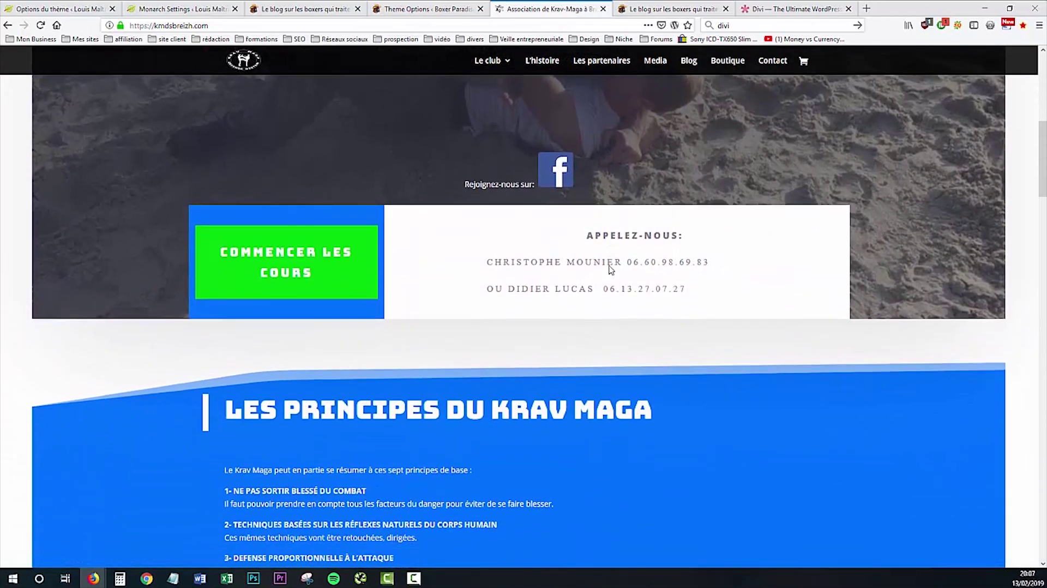
pyautogui.scroll(-7, 610, 270)
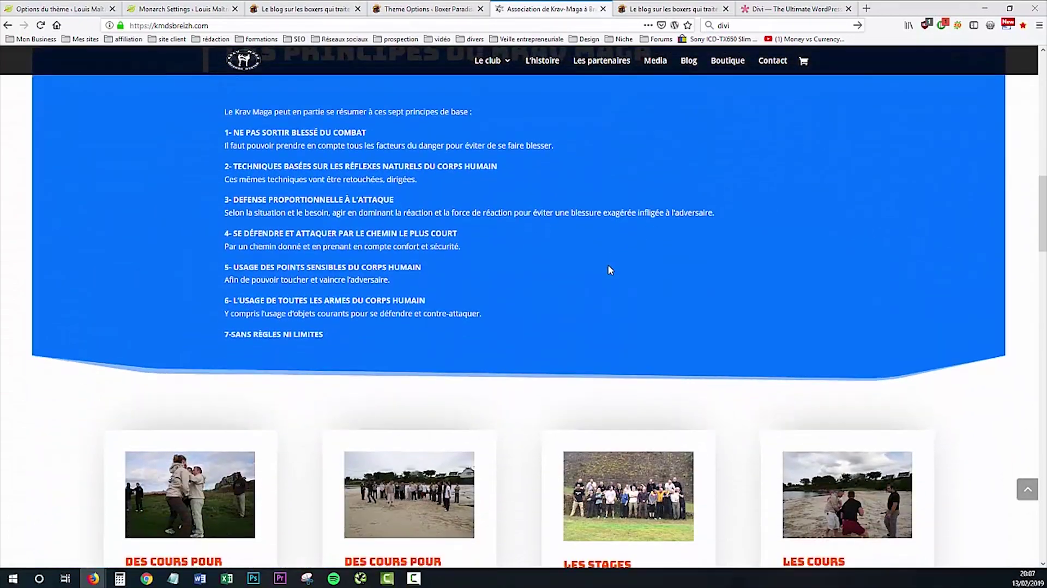
pyautogui.scroll(-6, 609, 269)
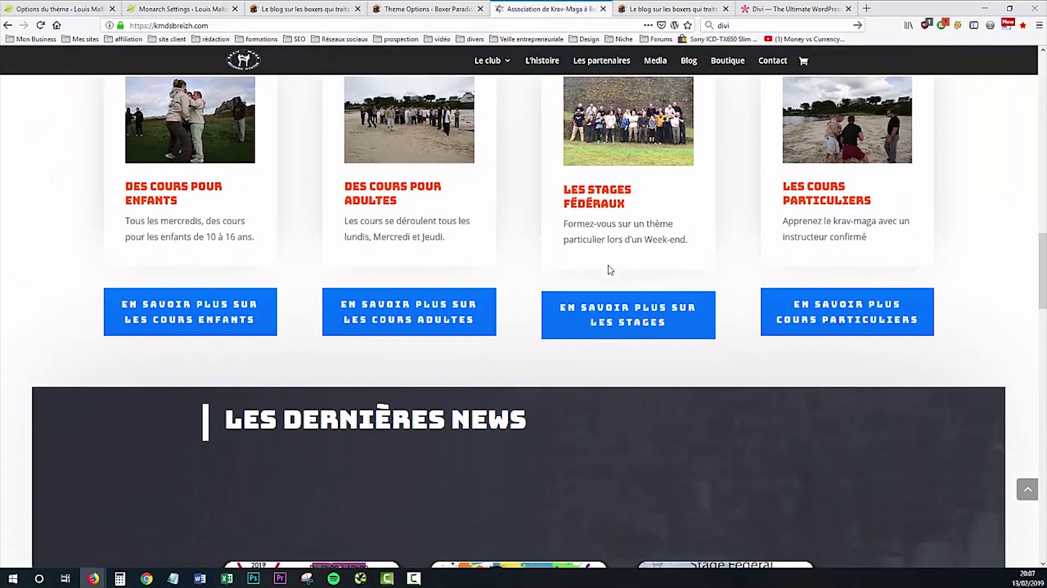
pyautogui.scroll(-10, 610, 270)
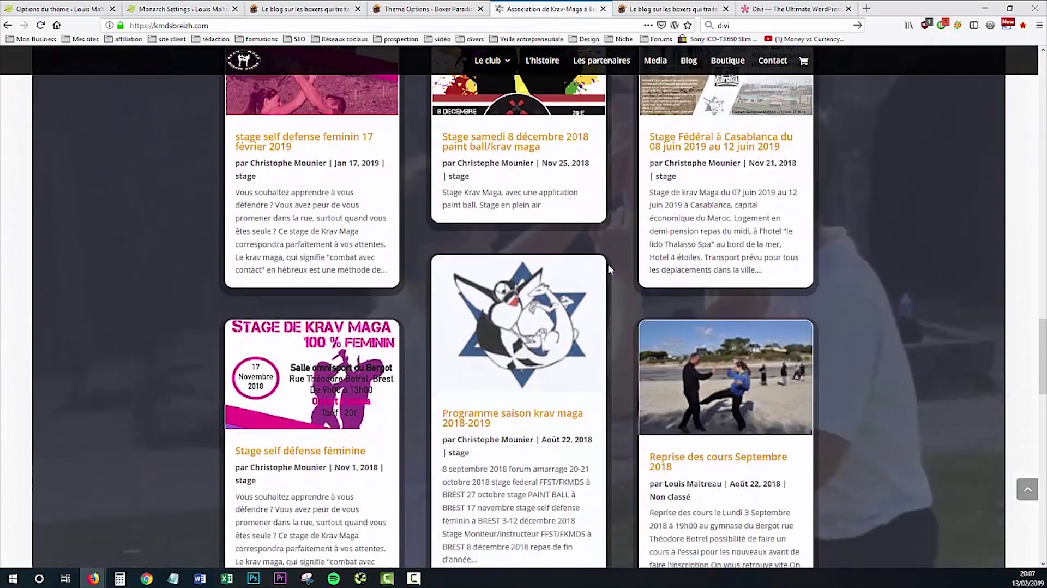
pyautogui.scroll(-13, 609, 269)
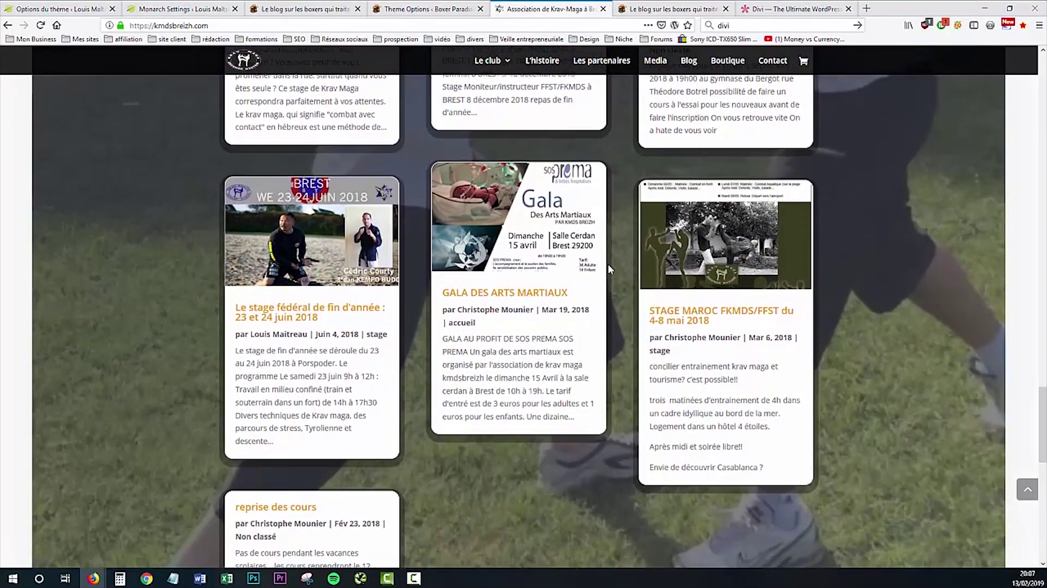
pyautogui.scroll(-4, 610, 270)
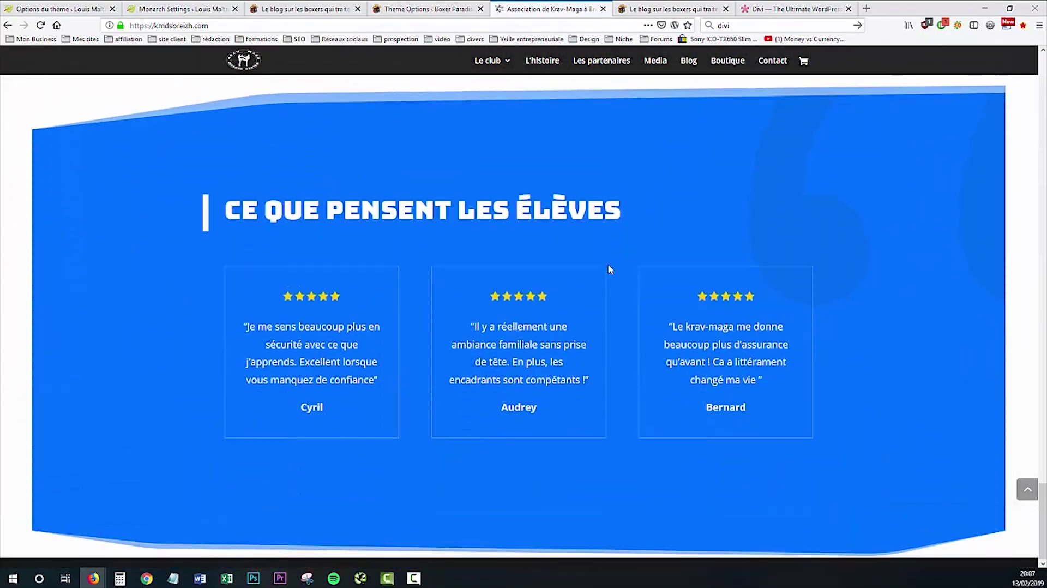
pyautogui.scroll(10, 609, 270)
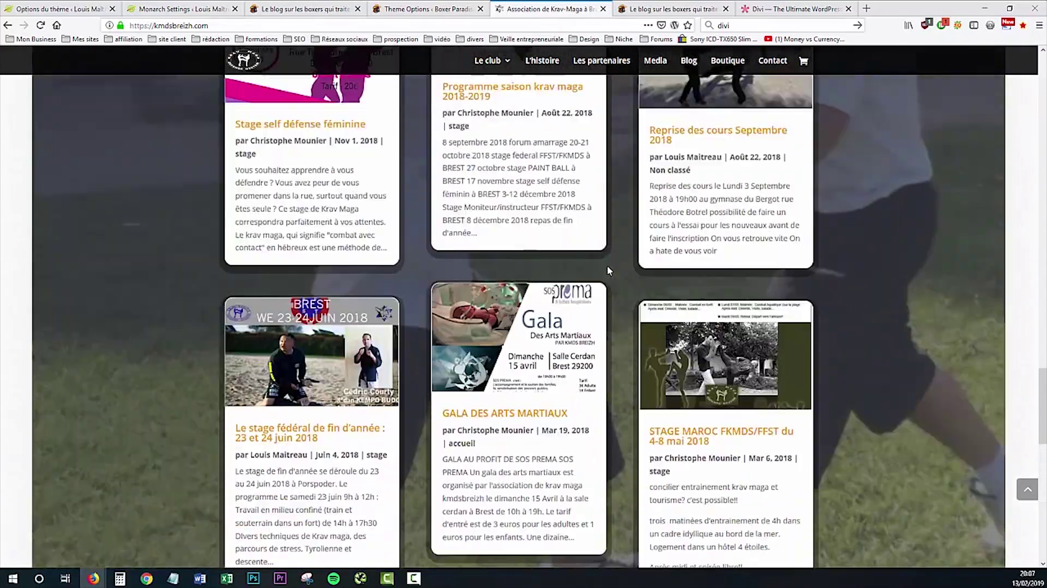
pyautogui.scroll(20, 609, 270)
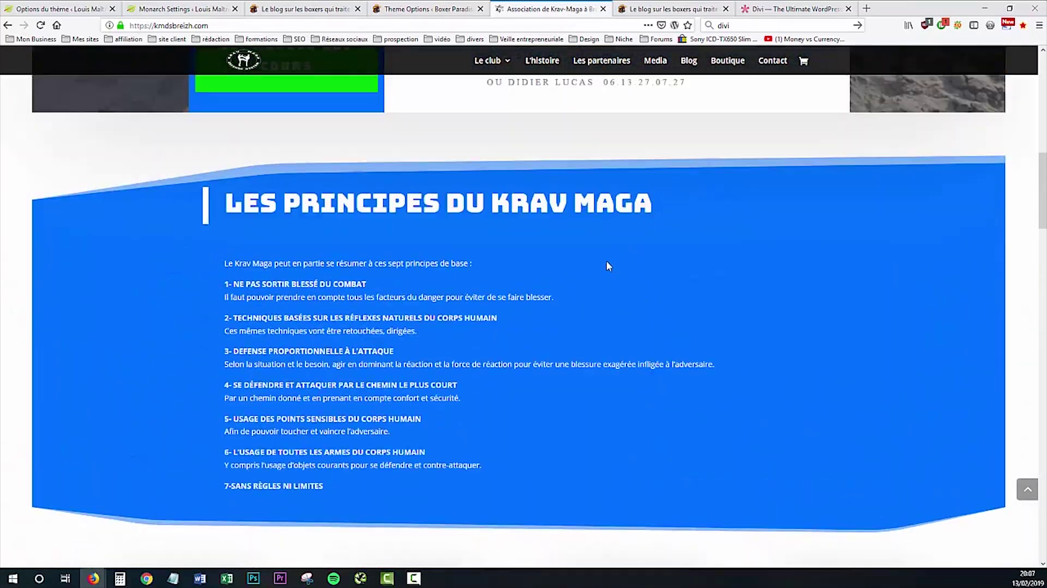
pyautogui.scroll(8, 606, 261)
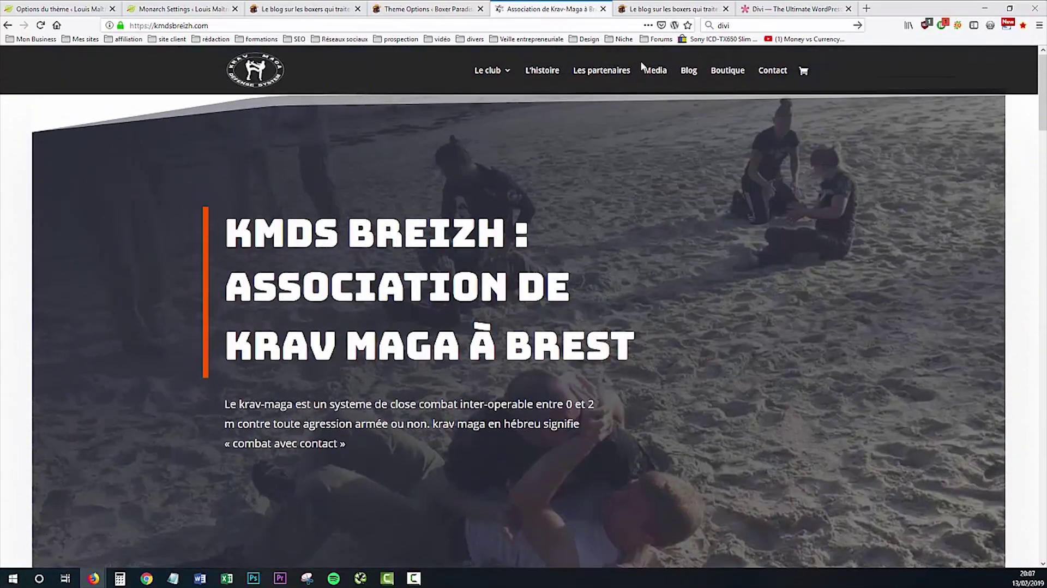
# Examine the Boxer Paradise blog homepage, including its introduction, latest articles, sidebar and information topics.
pyautogui.click(660, 10)
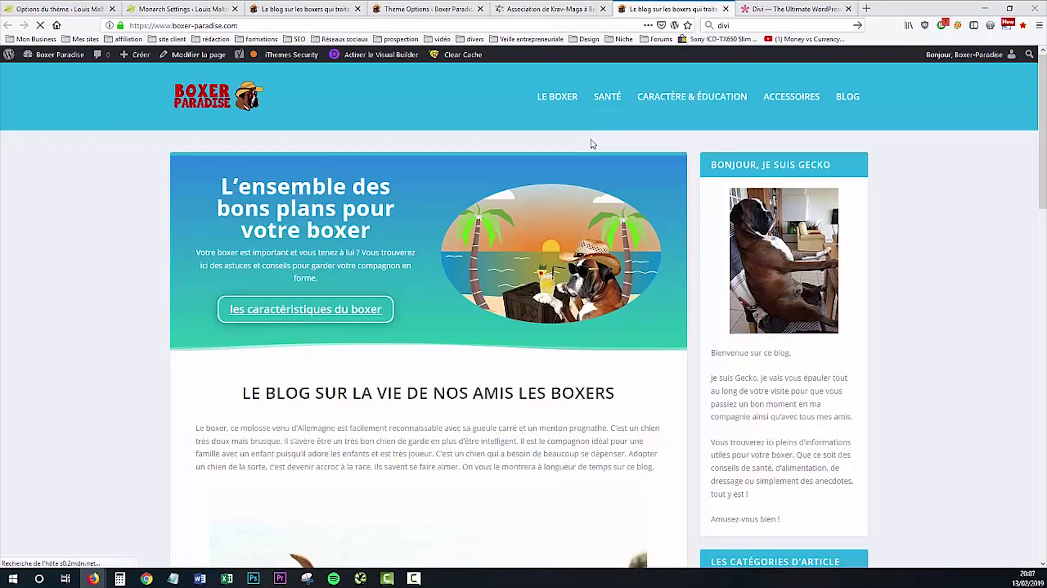
pyautogui.scroll(-5, 593, 144)
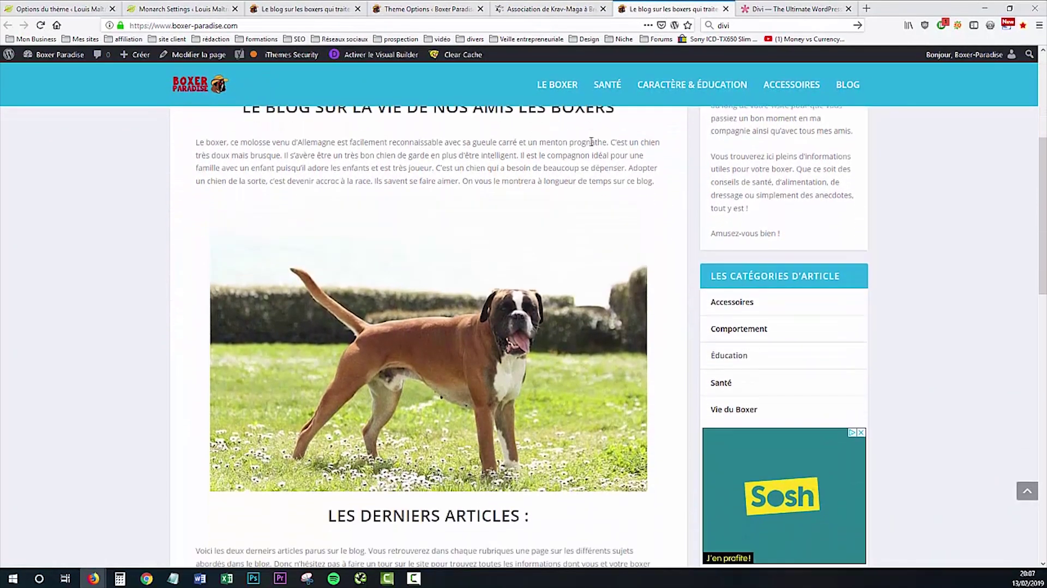
pyautogui.scroll(-1, 558, 249)
pyautogui.scroll(-5, 462, 287)
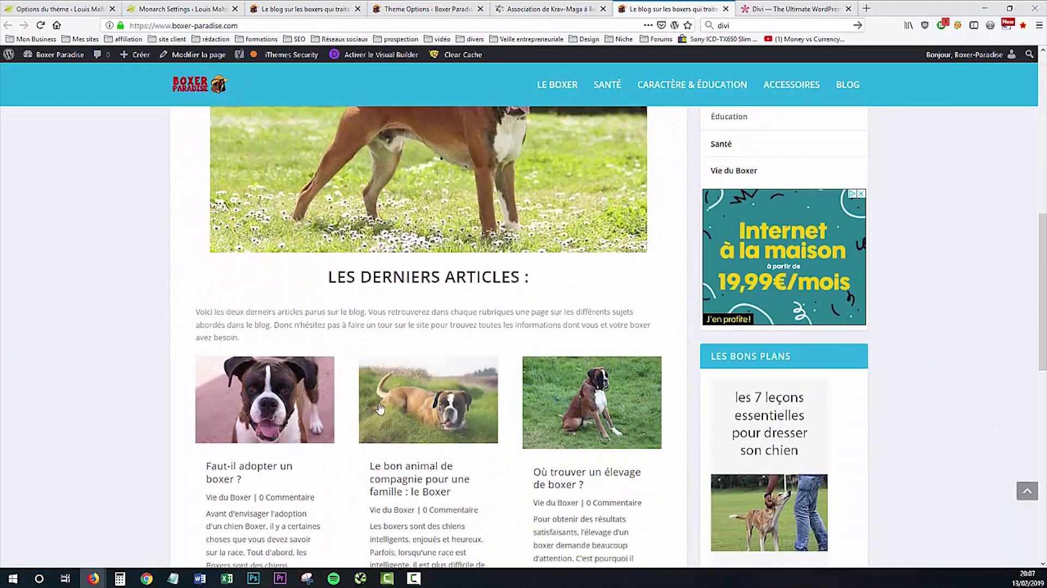
pyautogui.scroll(-5, 434, 406)
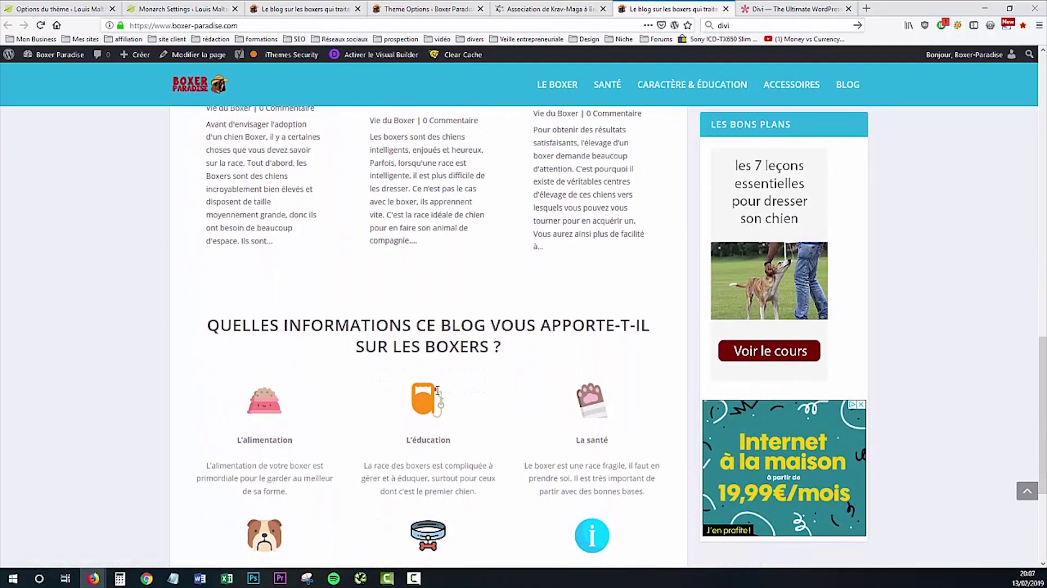
pyautogui.scroll(10, 443, 394)
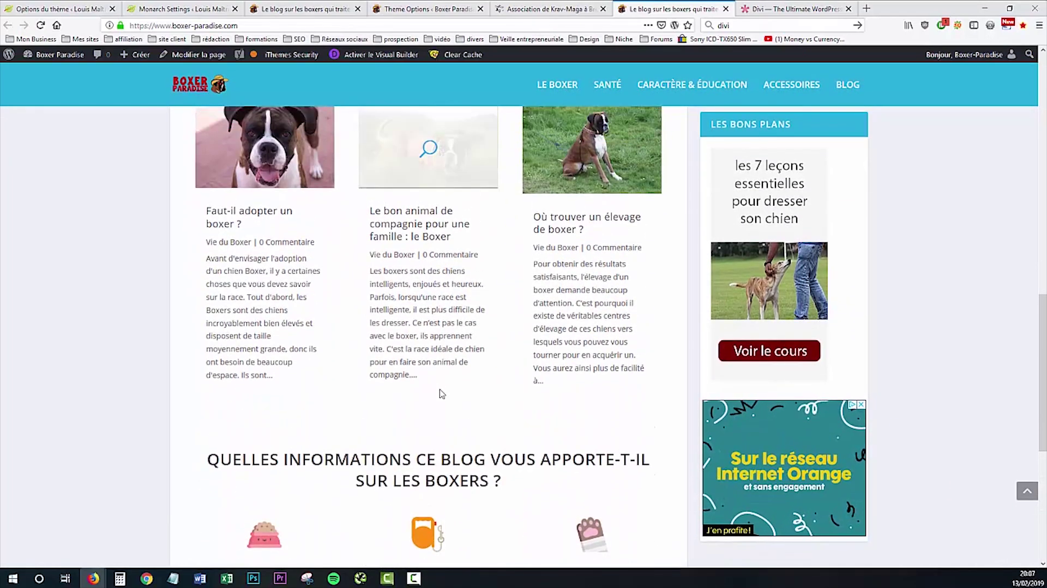
pyautogui.scroll(5, 440, 387)
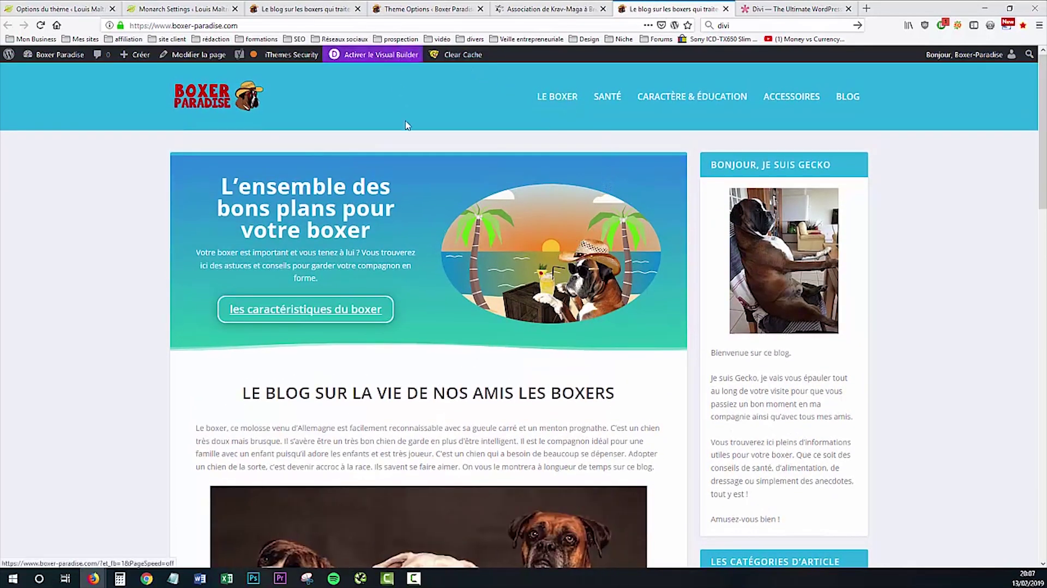
# Review the General settings in Boxer Paradise's Extra Theme Options, from the logo down to the Custom CSS.
pyautogui.click(398, 10)
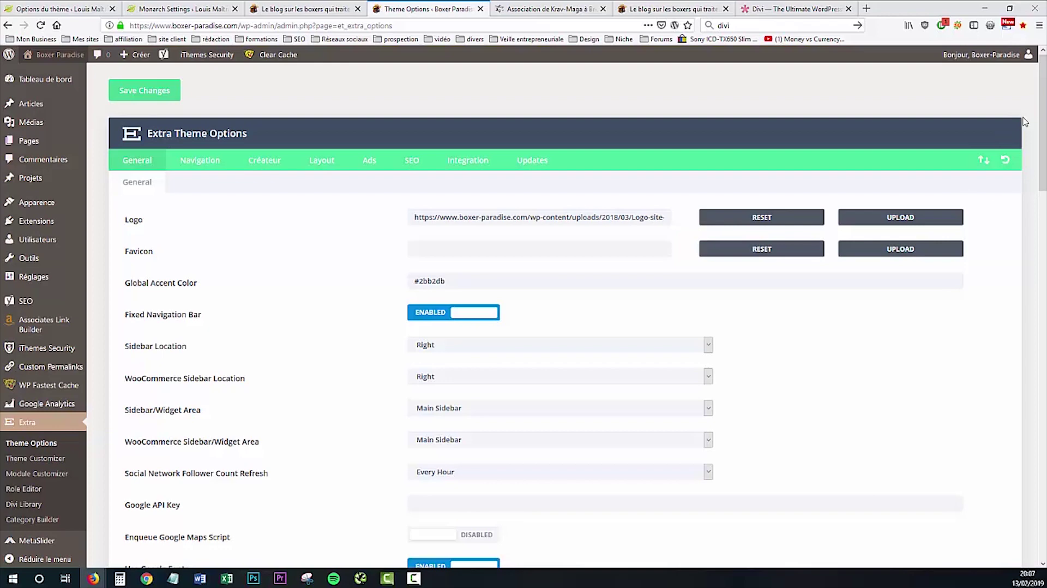
pyautogui.moveTo(1042, 105); pyautogui.dragTo(1042, 113)
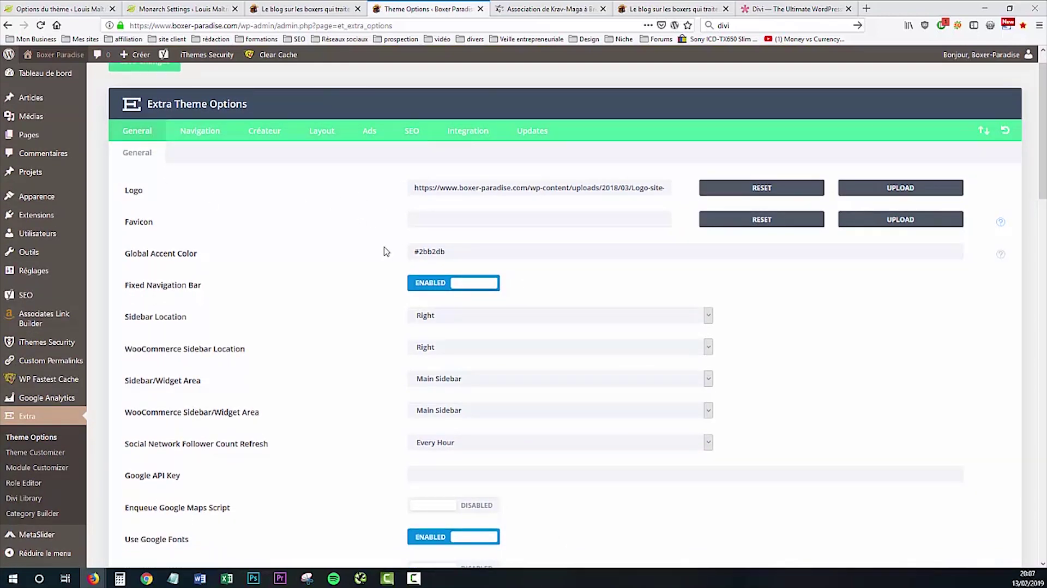
pyautogui.scroll(-3, 386, 252)
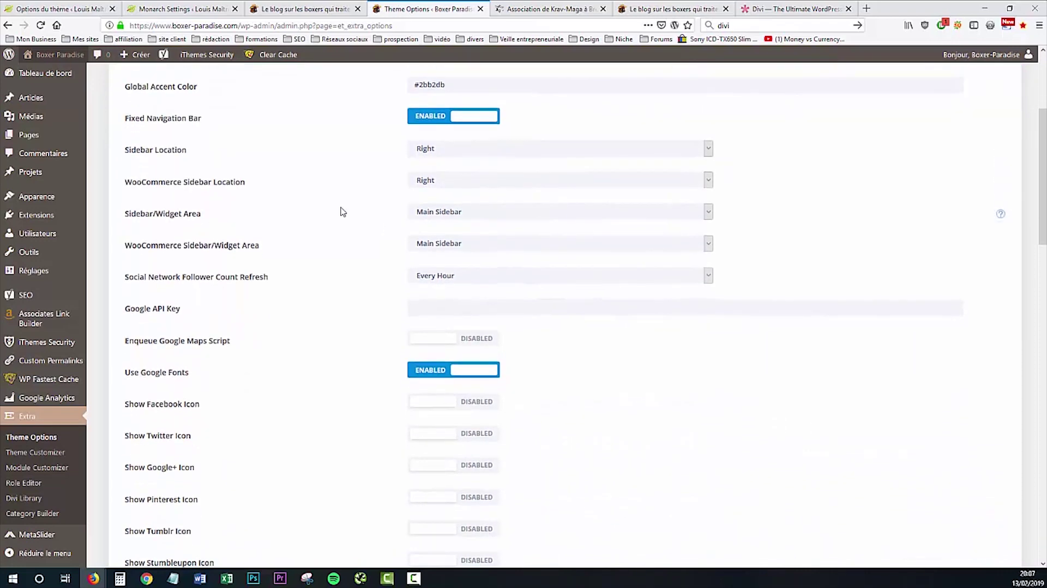
pyautogui.scroll(-1, 322, 253)
pyautogui.scroll(-4, 272, 293)
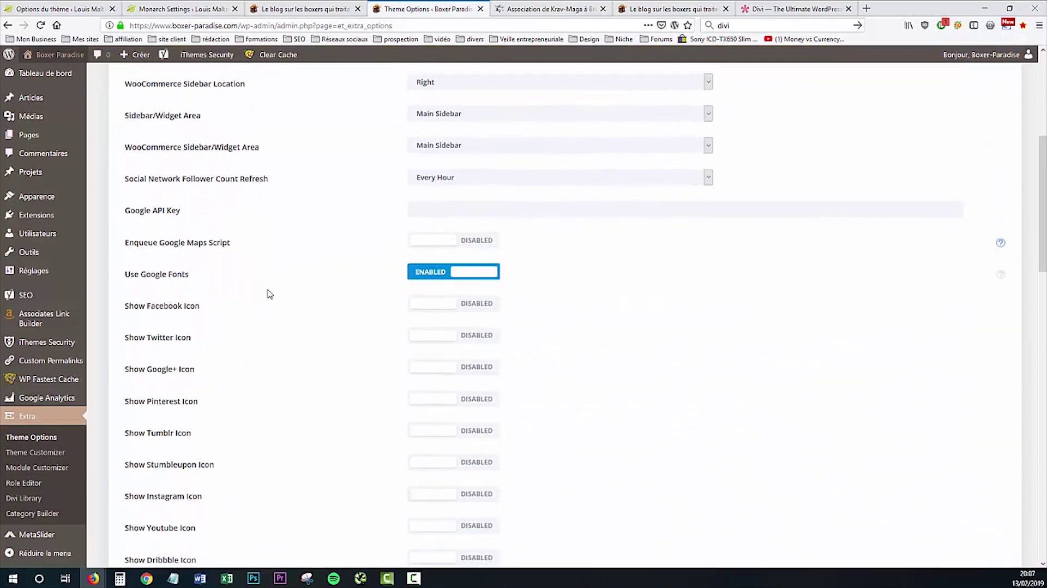
pyautogui.scroll(-4, 270, 294)
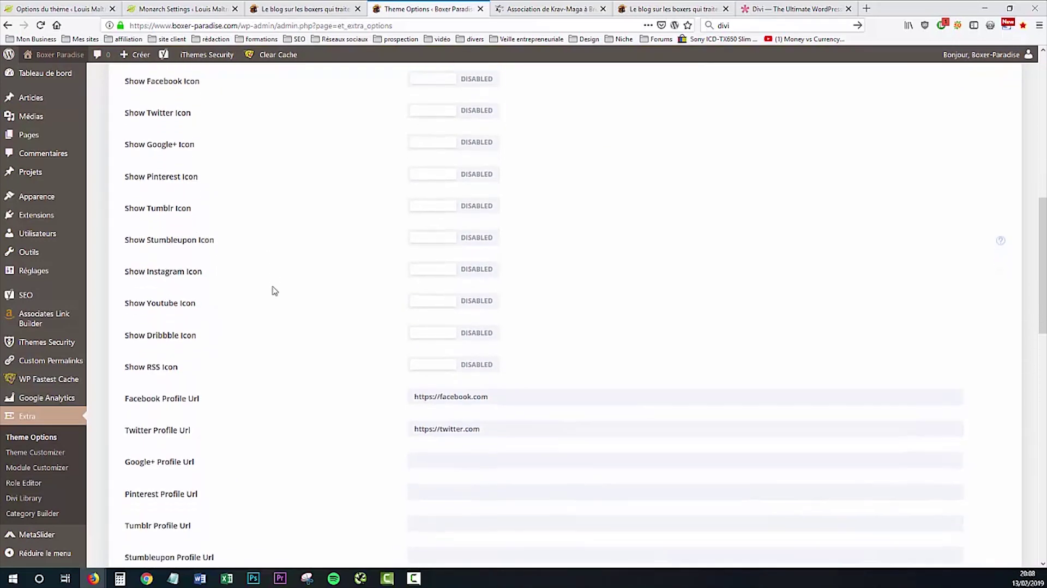
pyautogui.scroll(-5, 279, 290)
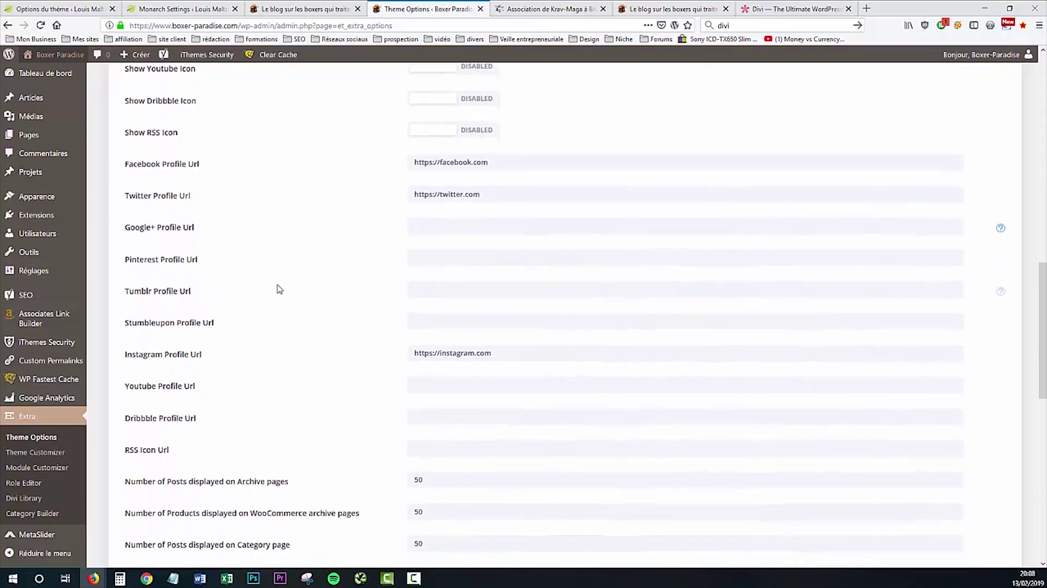
pyautogui.scroll(-4, 305, 311)
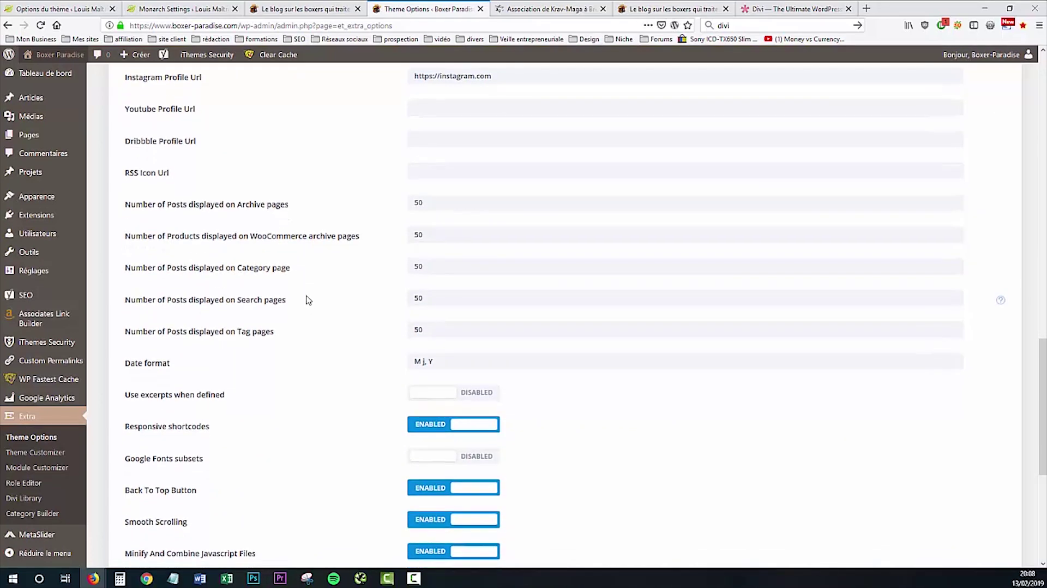
pyautogui.scroll(-3, 320, 309)
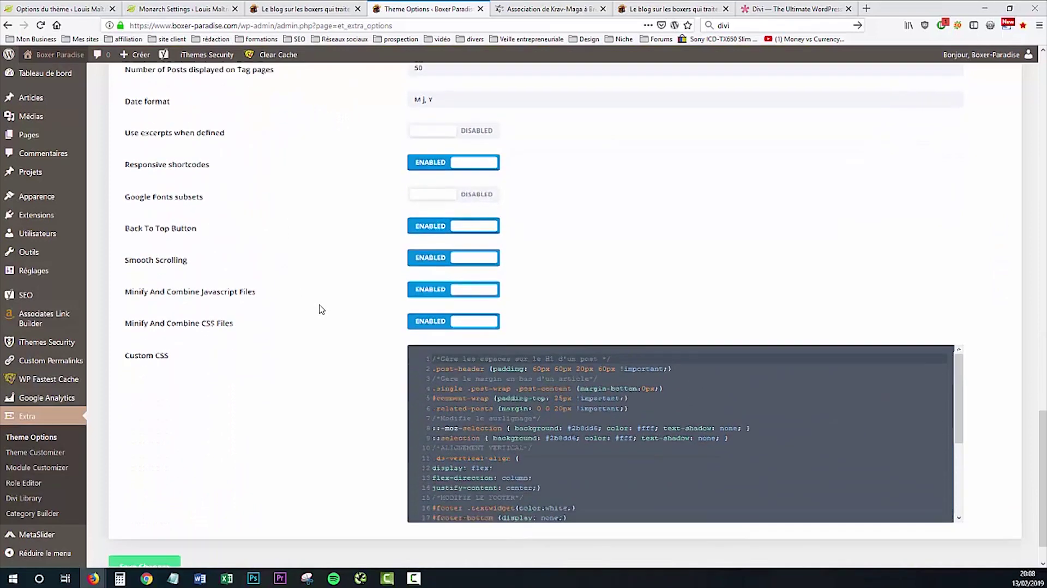
pyautogui.scroll(20, 593, 436)
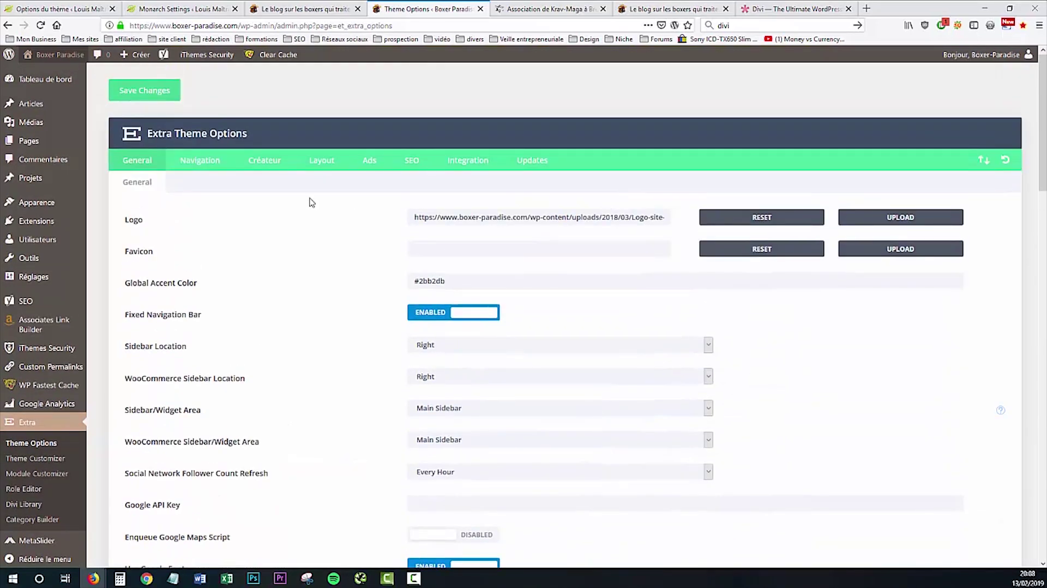
# Review the Navigation, Créateur, Layout, Ads and SEO settings in the Extra Theme Options.
pyautogui.click(200, 161)
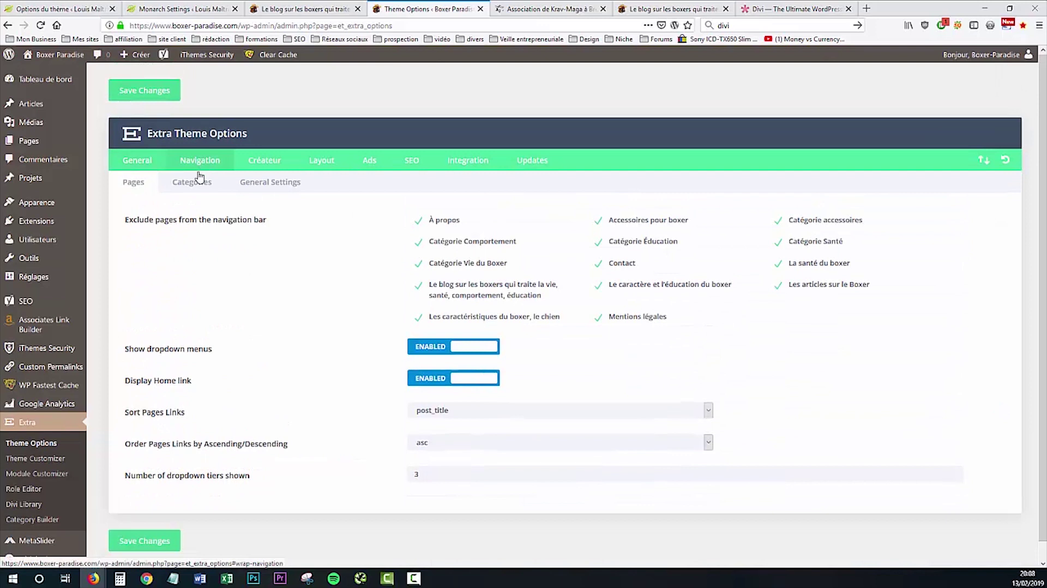
pyautogui.click(265, 161)
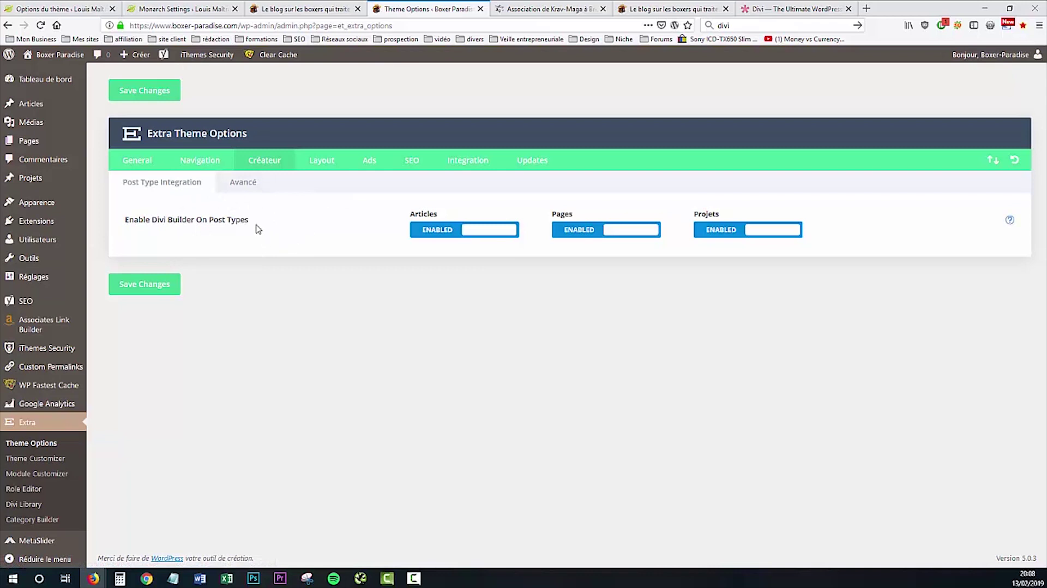
pyautogui.click(320, 161)
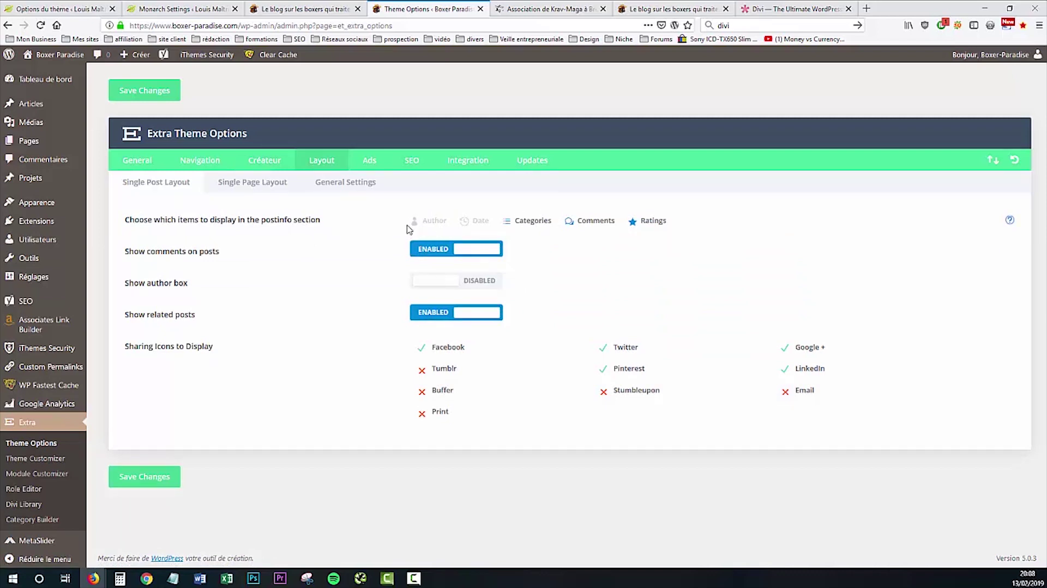
pyautogui.click(369, 161)
pyautogui.click(413, 161)
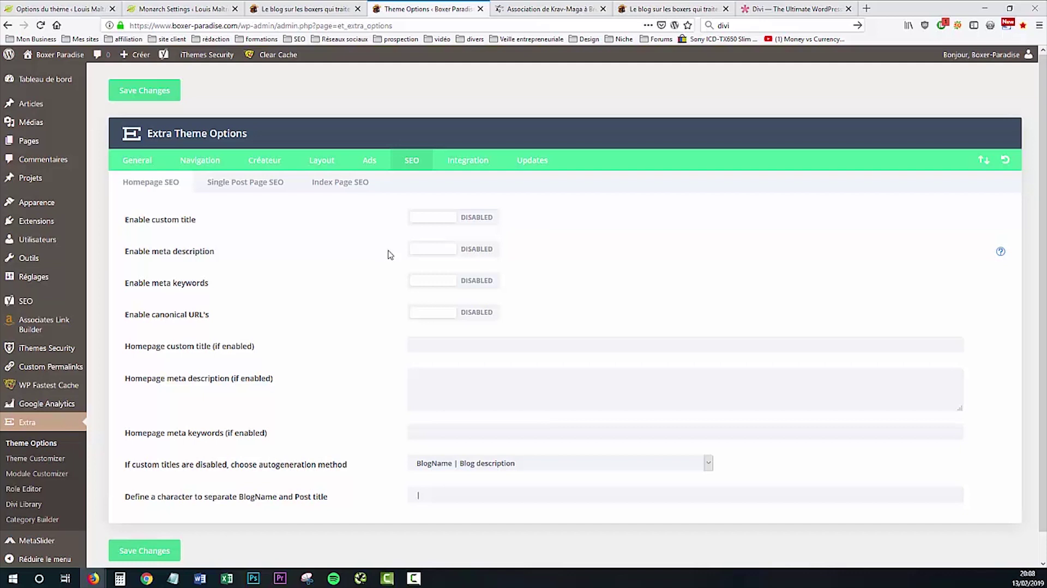
# Review the Integration code settings and the Updates settings in the Extra Theme Options.
pyautogui.click(466, 161)
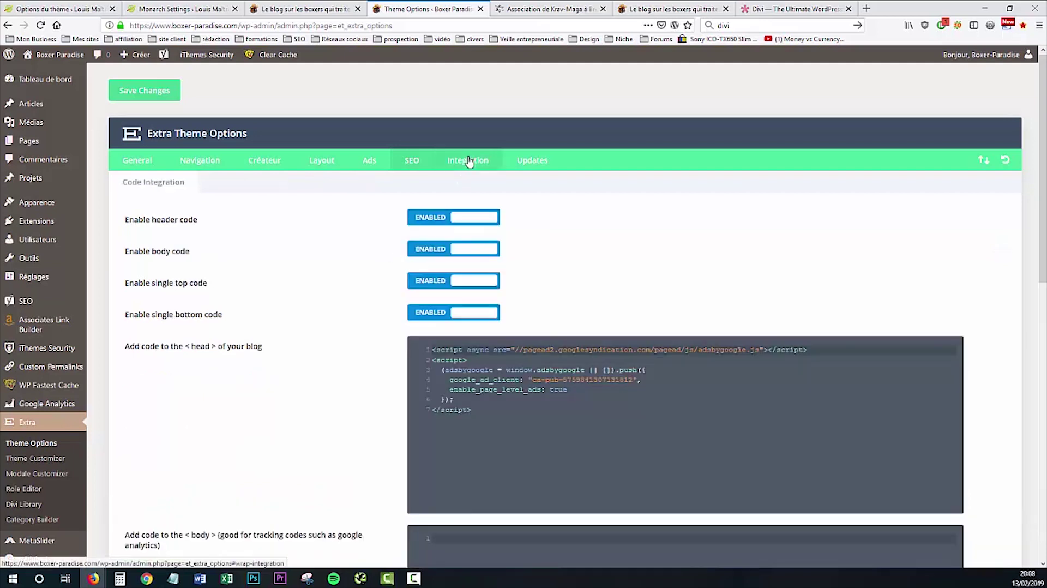
pyautogui.scroll(-1, 314, 312)
pyautogui.scroll(-3, 314, 313)
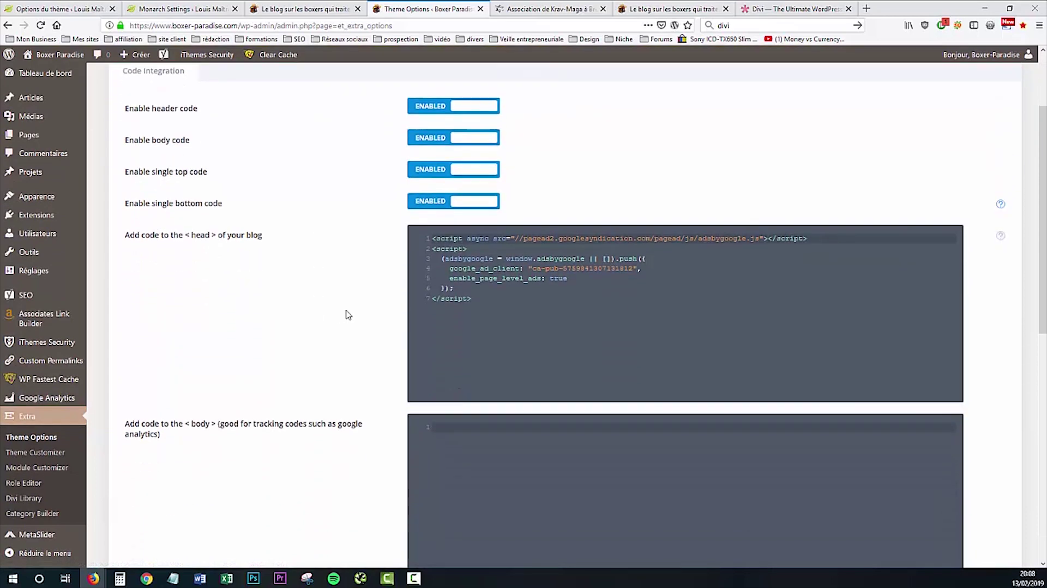
pyautogui.scroll(3, 484, 324)
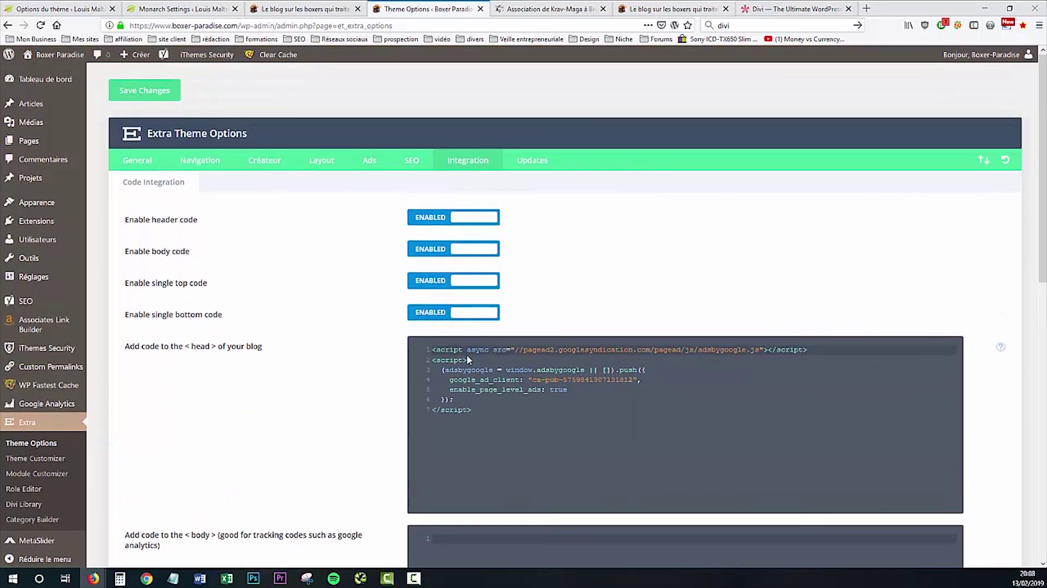
pyautogui.click(519, 163)
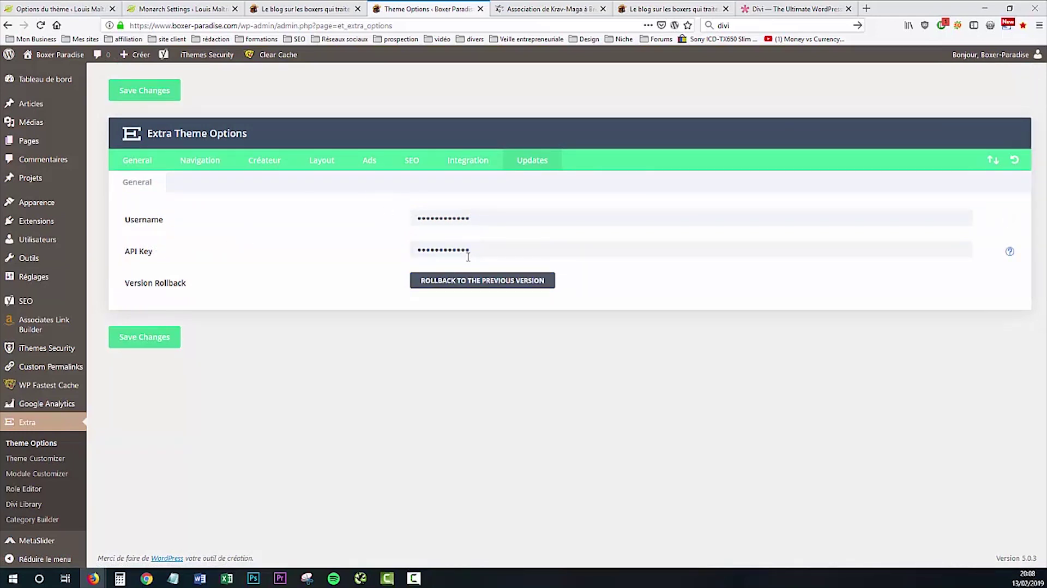
# Compare the opening General settings in Divi's theme options with the Extra Theme Options page.
pyautogui.click(92, 15)
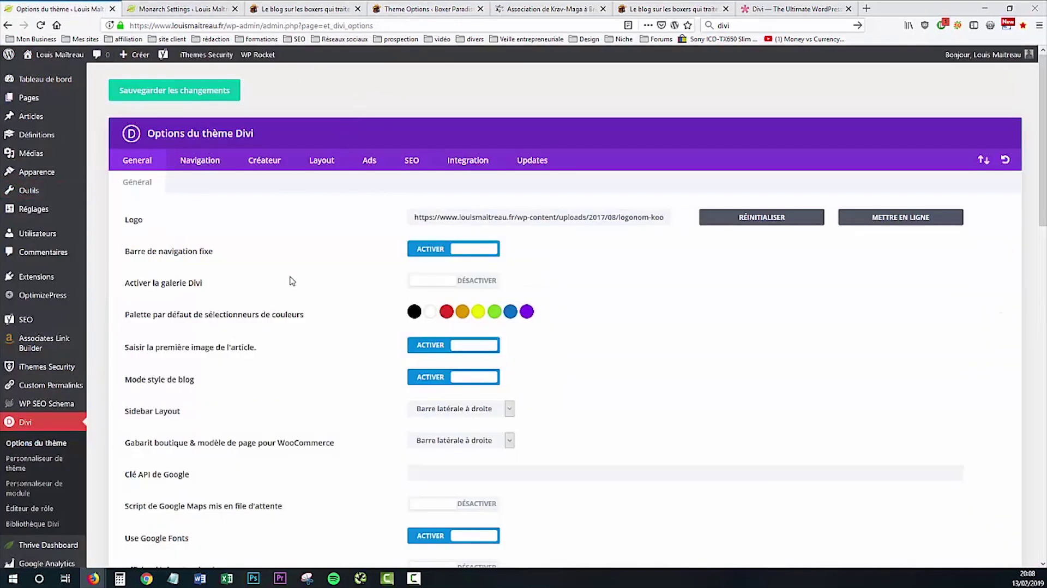
pyautogui.scroll(-3, 302, 235)
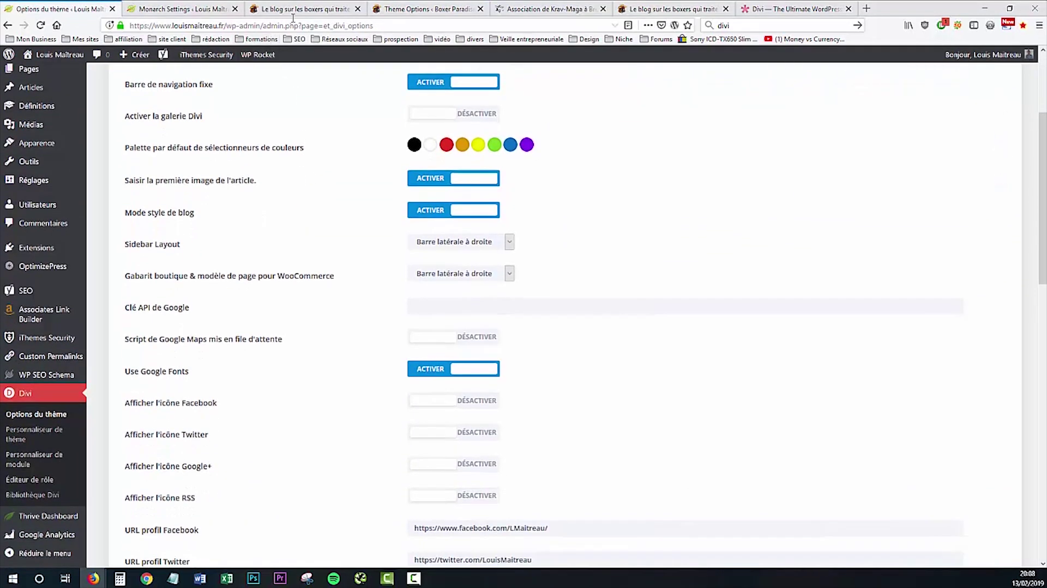
pyautogui.click(398, 12)
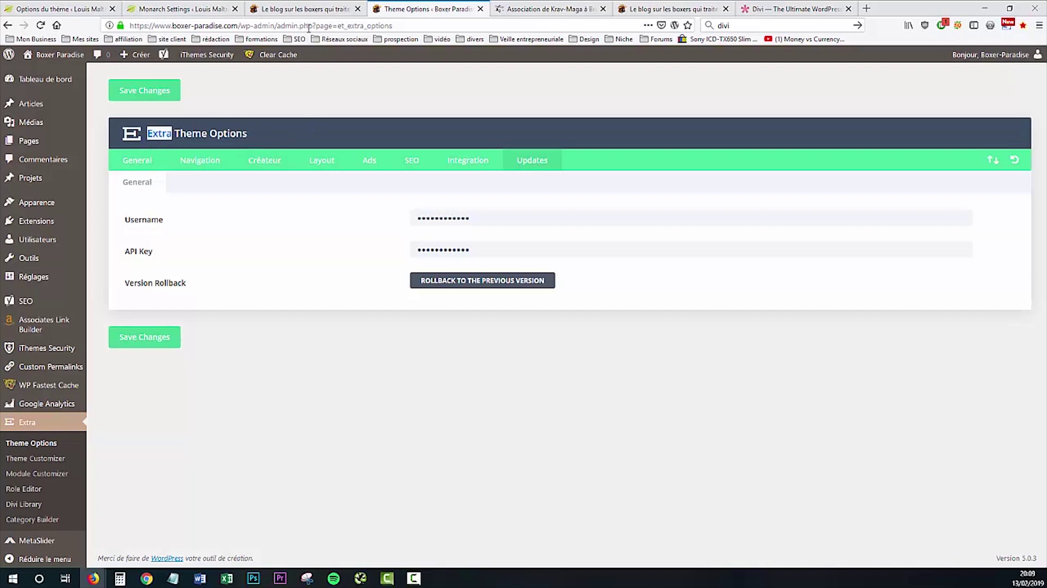
# Review the General settings in Divi's theme options, from the blog style mode down to the Personnaliser CSS code.
pyautogui.click(64, 10)
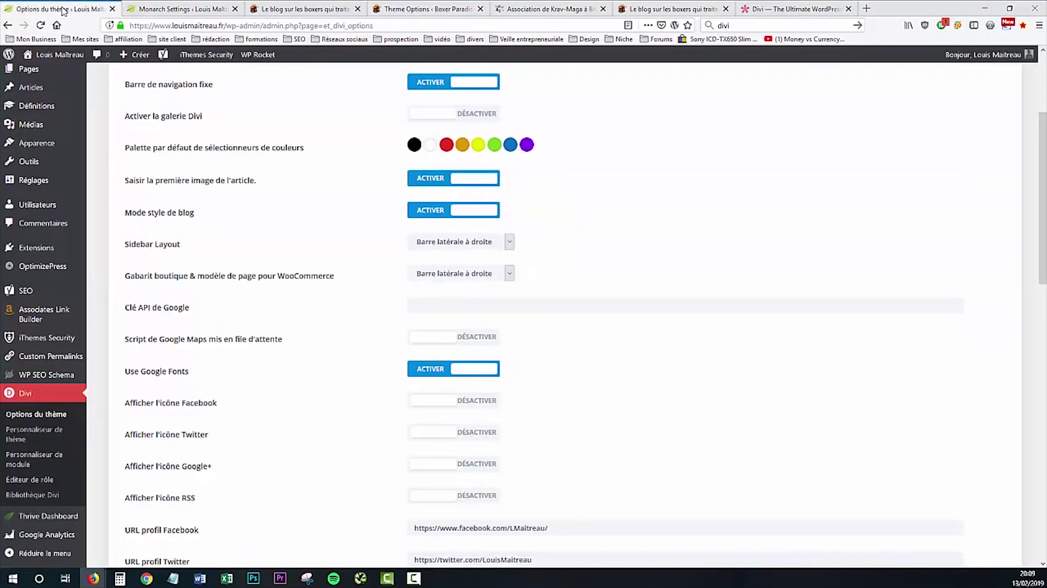
pyautogui.scroll(-5, 356, 344)
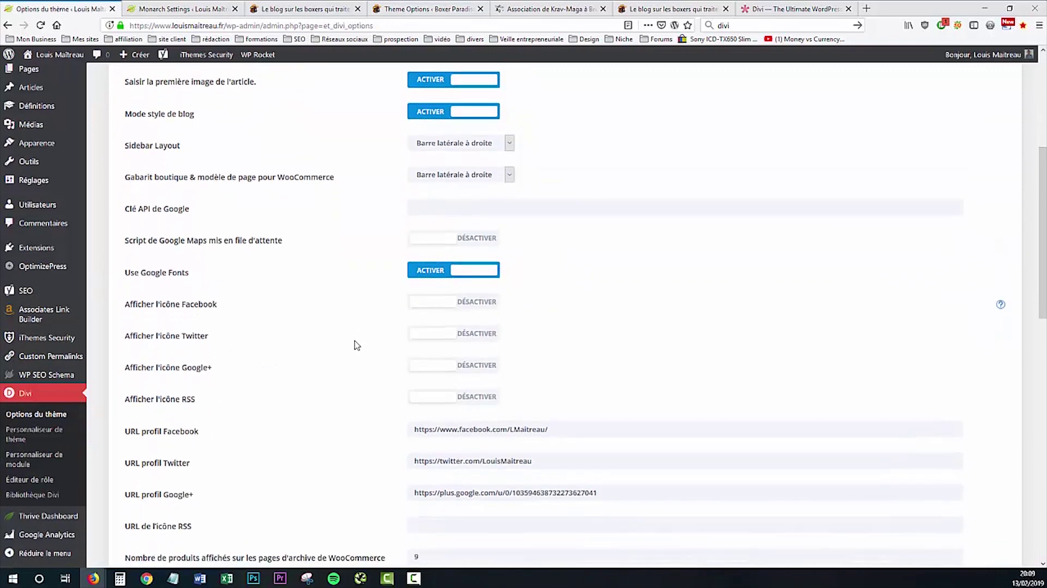
pyautogui.scroll(-6, 356, 345)
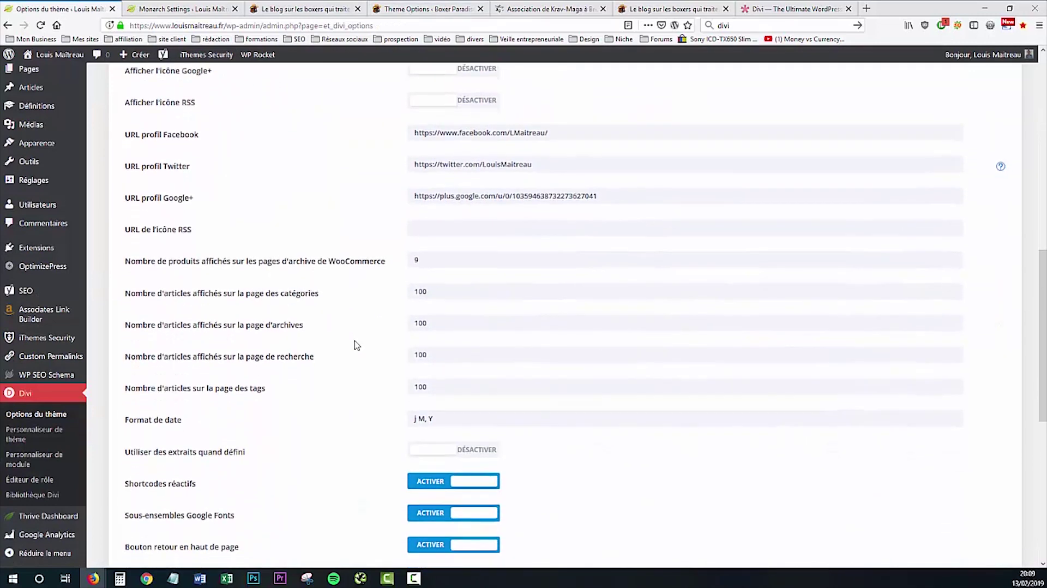
pyautogui.scroll(-5, 356, 345)
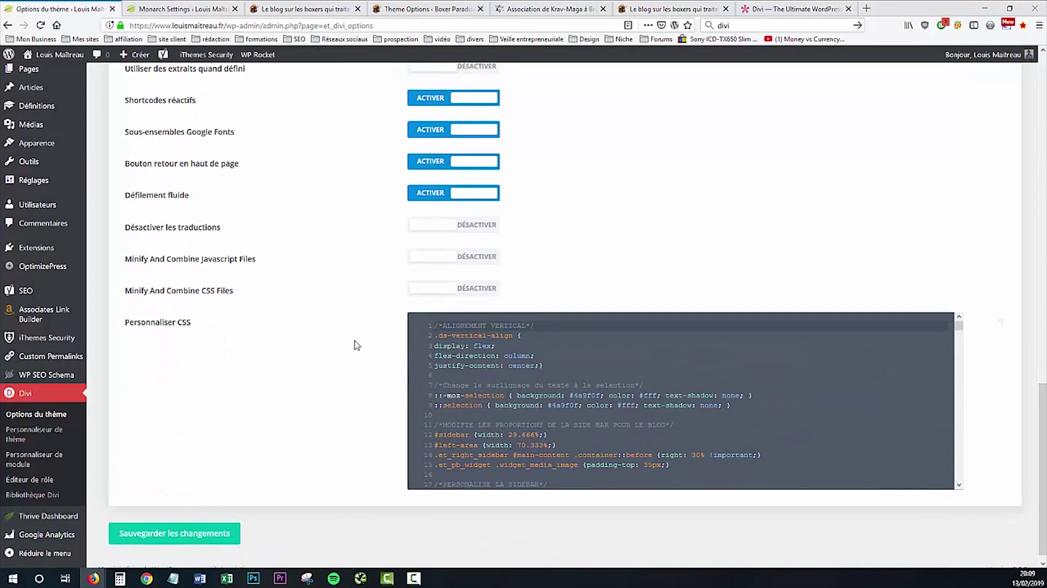
pyautogui.scroll(4, 356, 345)
pyautogui.scroll(13, 356, 344)
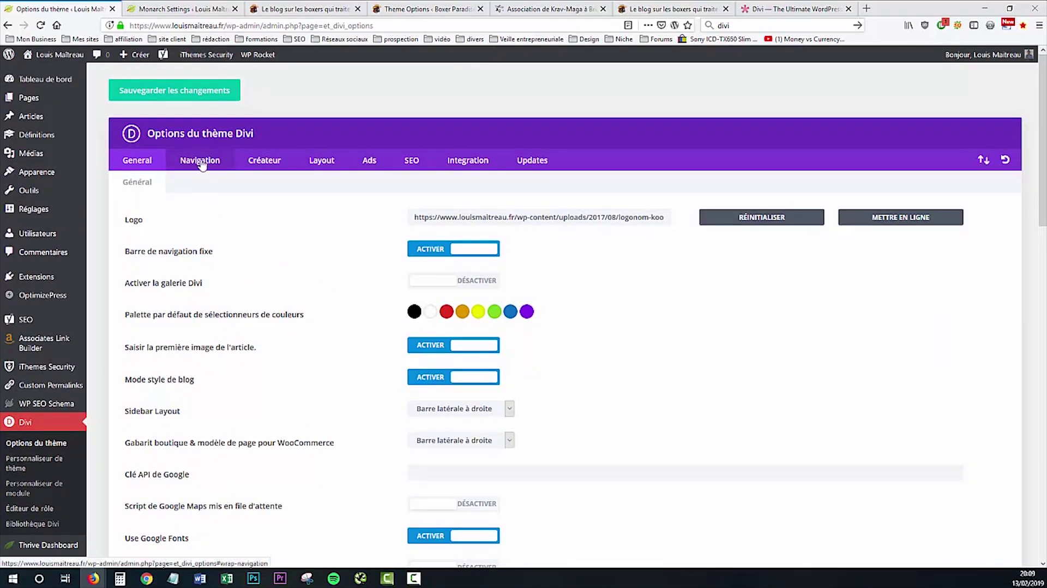
# Review the Navigation, Layout, Ads, SEO, Integration and Updates settings in Divi's theme options.
pyautogui.click(200, 163)
pyautogui.click(332, 162)
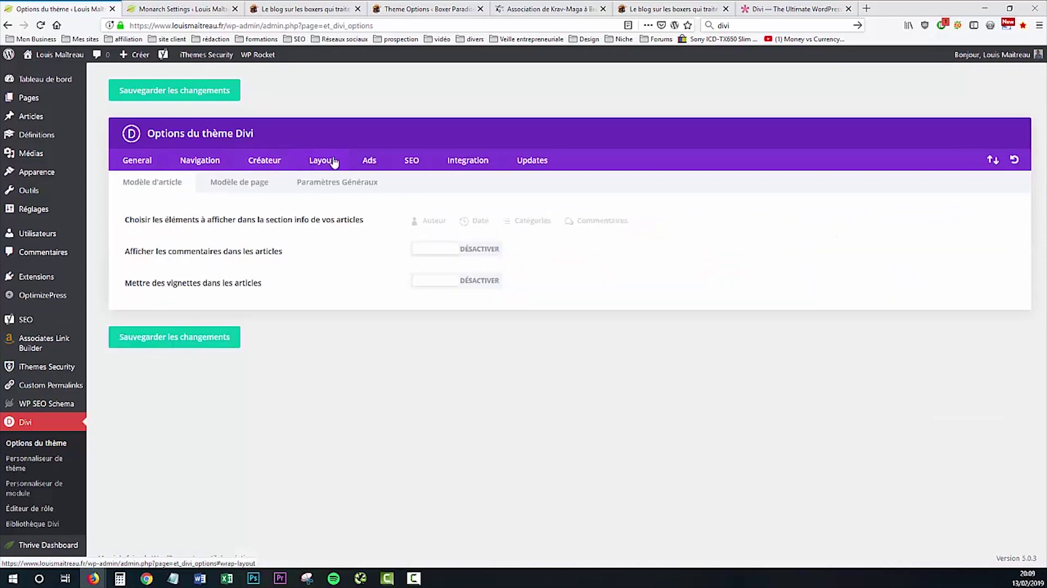
pyautogui.click(363, 161)
pyautogui.click(408, 161)
pyautogui.click(461, 161)
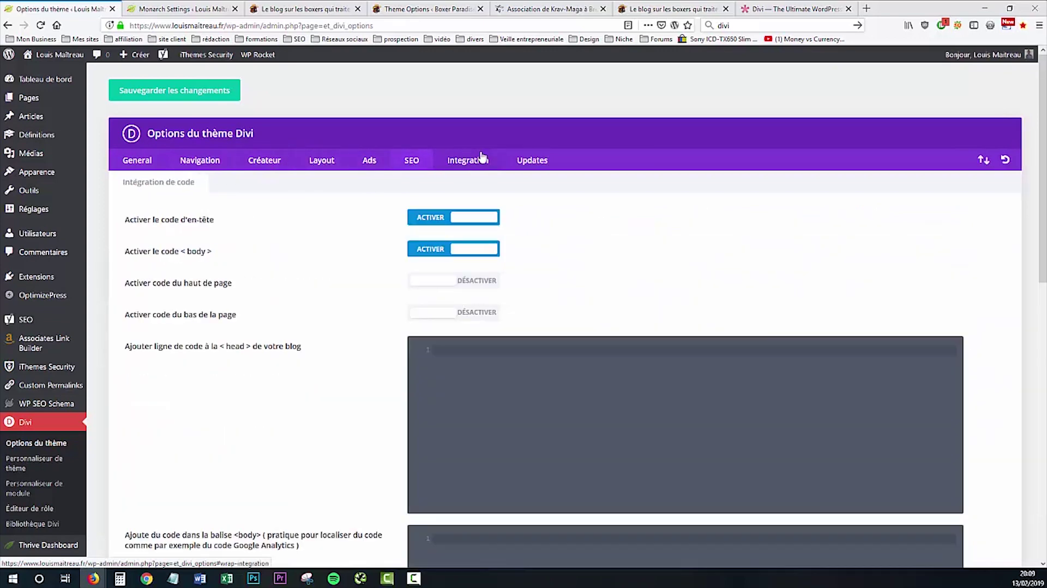
pyautogui.click(522, 160)
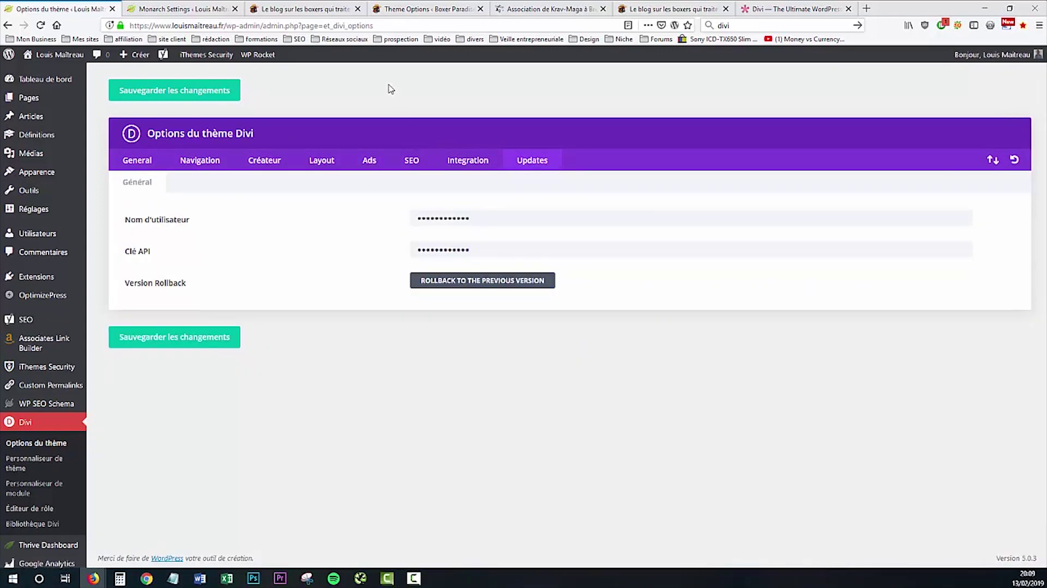
# Examine the Boxer Paradise homepage in the Visual Builder, from the hero banner to the latest articles heading.
pyautogui.click(308, 9)
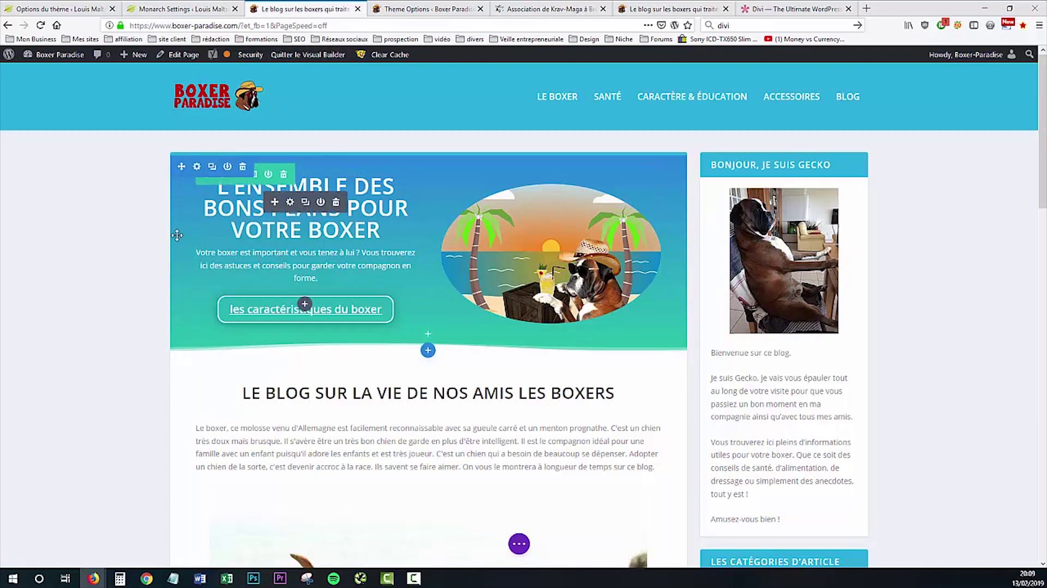
pyautogui.scroll(-3, 398, 247)
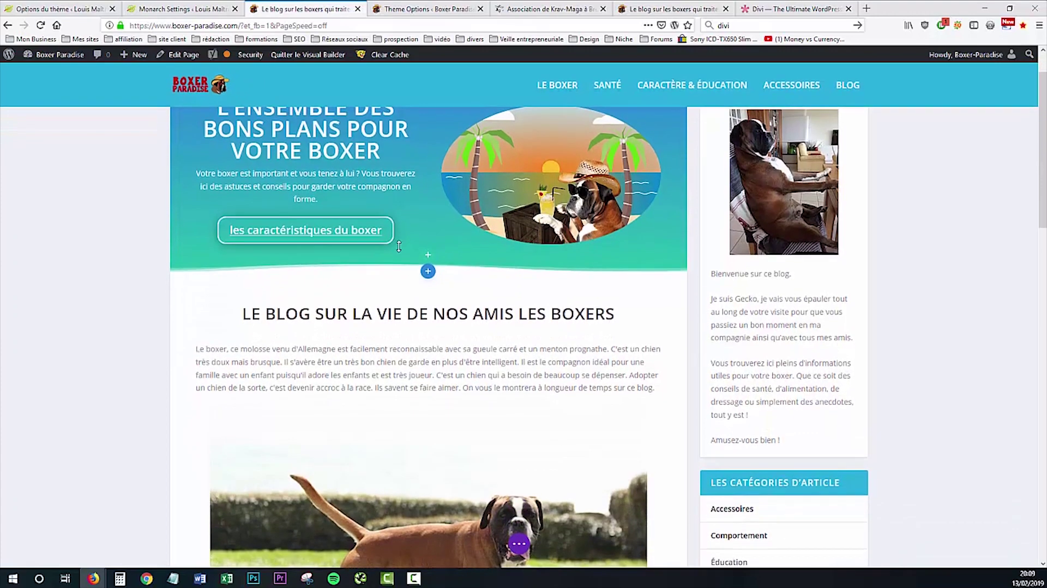
pyautogui.scroll(-2, 398, 246)
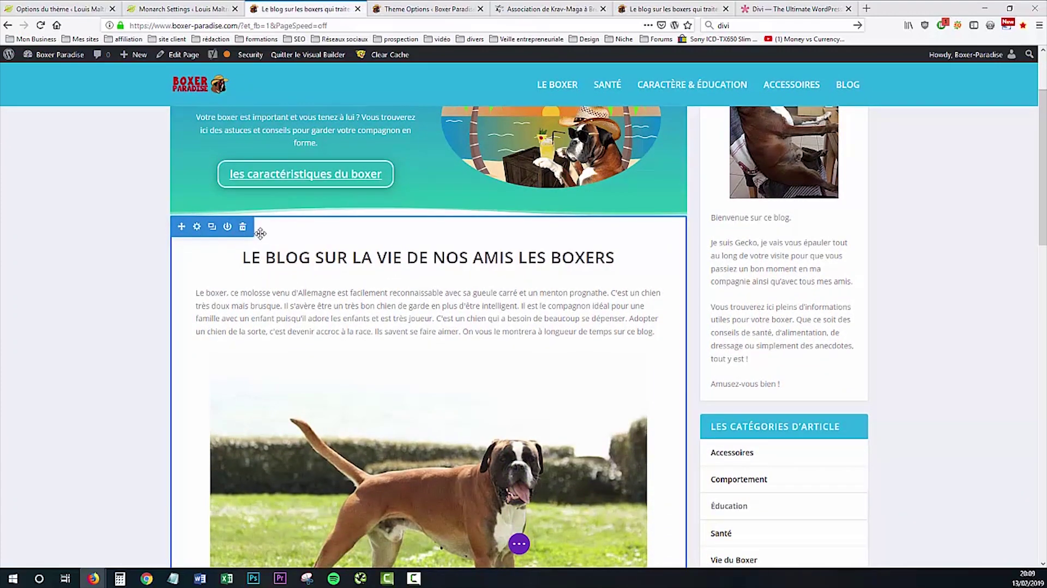
pyautogui.scroll(-5, 360, 283)
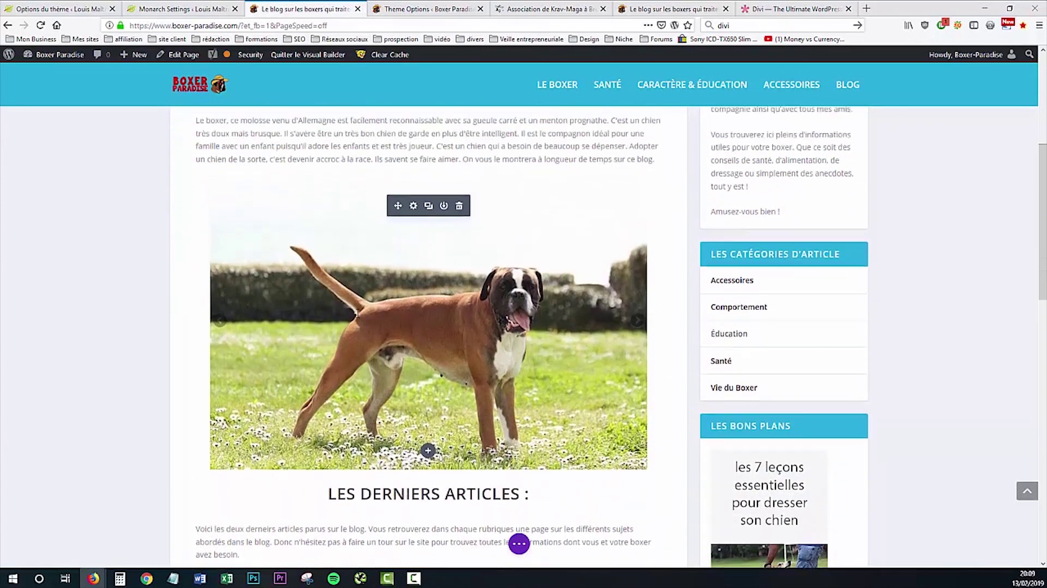
pyautogui.scroll(6, 357, 313)
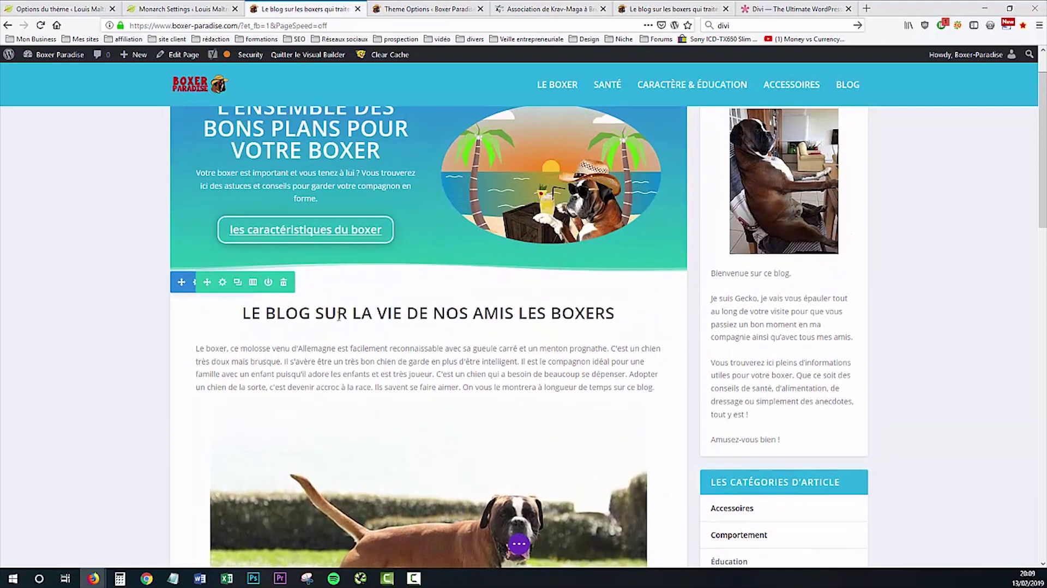
pyautogui.scroll(3, 327, 311)
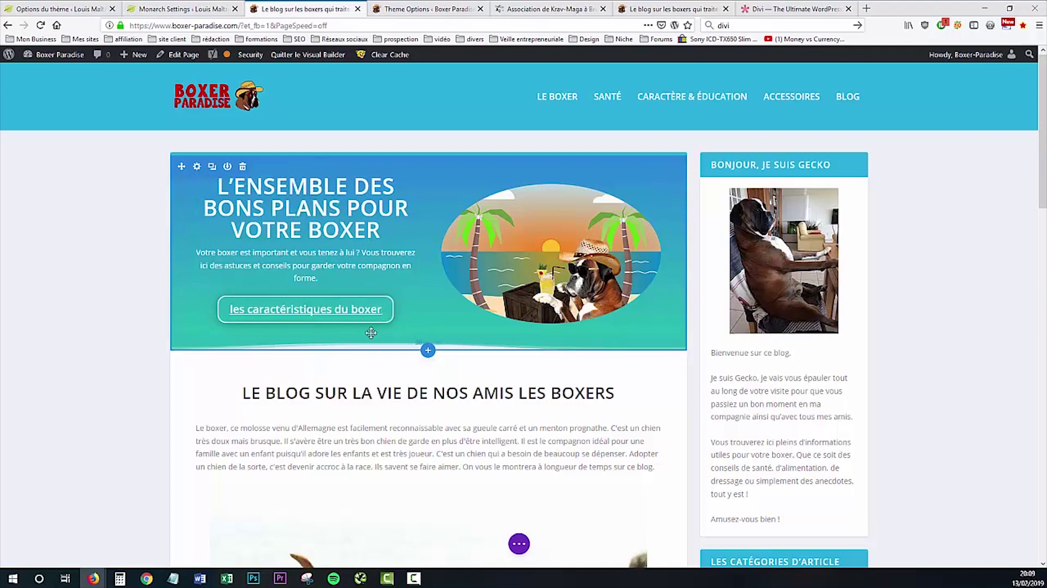
# Increase the hero section's bottom padding and the top padding of the row inside it.
pyautogui.moveTo(403, 338); pyautogui.dragTo(409, 362)
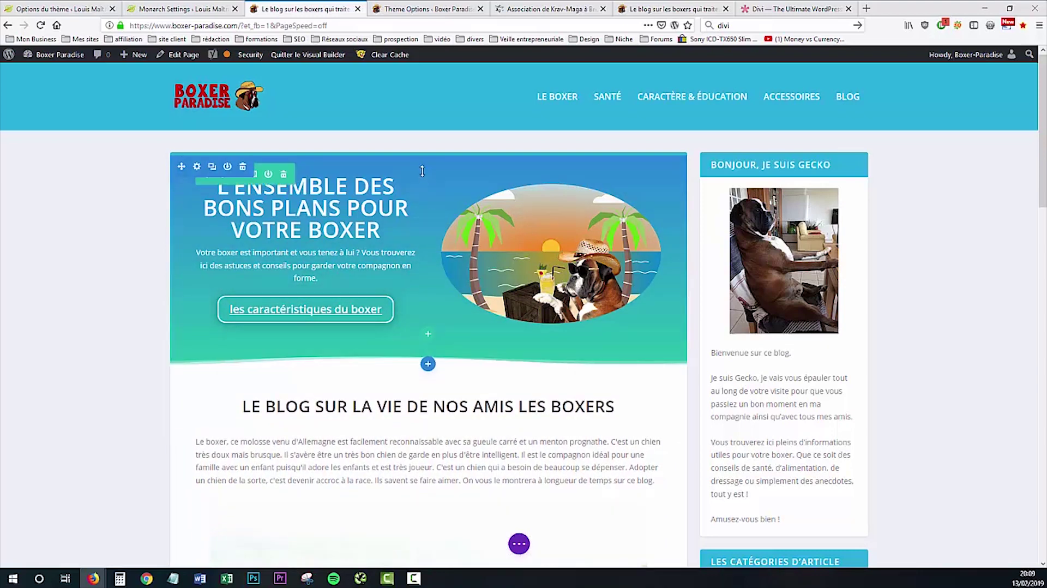
pyautogui.moveTo(416, 167); pyautogui.dragTo(416, 185)
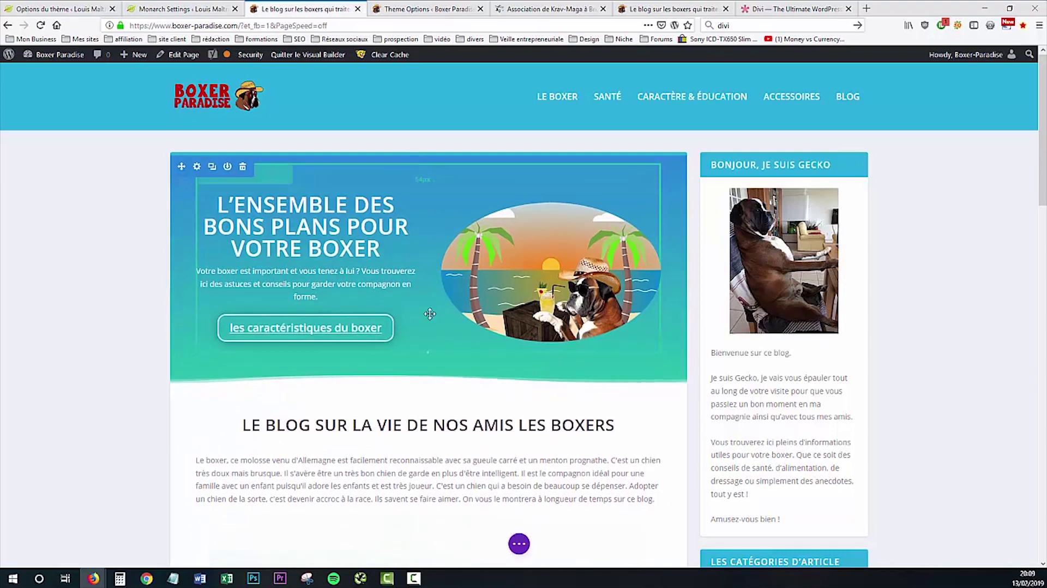
# Review the row layouts available for the hero section and its Contenu, Style and Avancé settings, discarding both dialogs.
pyautogui.click(429, 354)
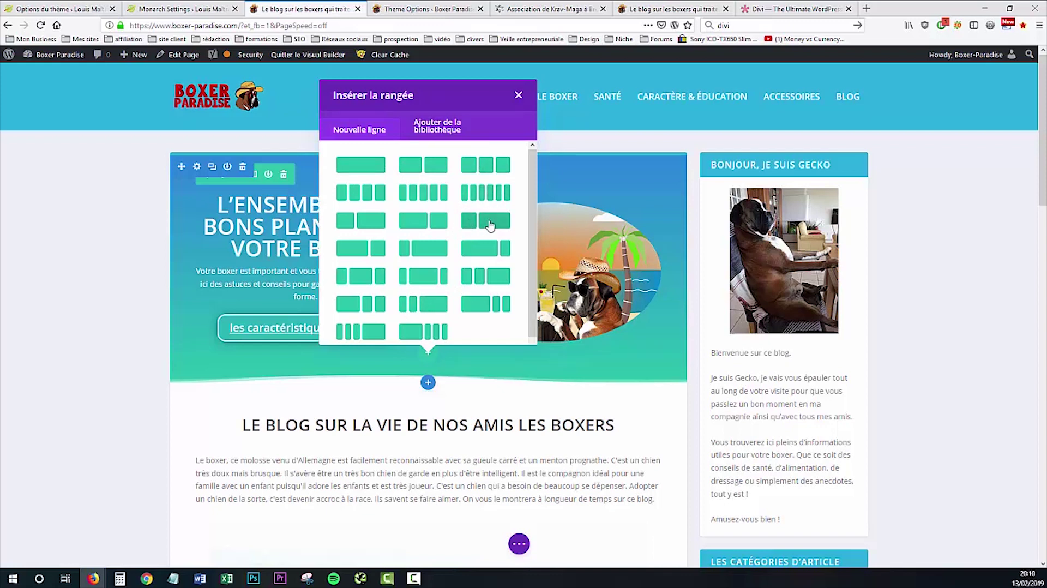
pyautogui.click(518, 95)
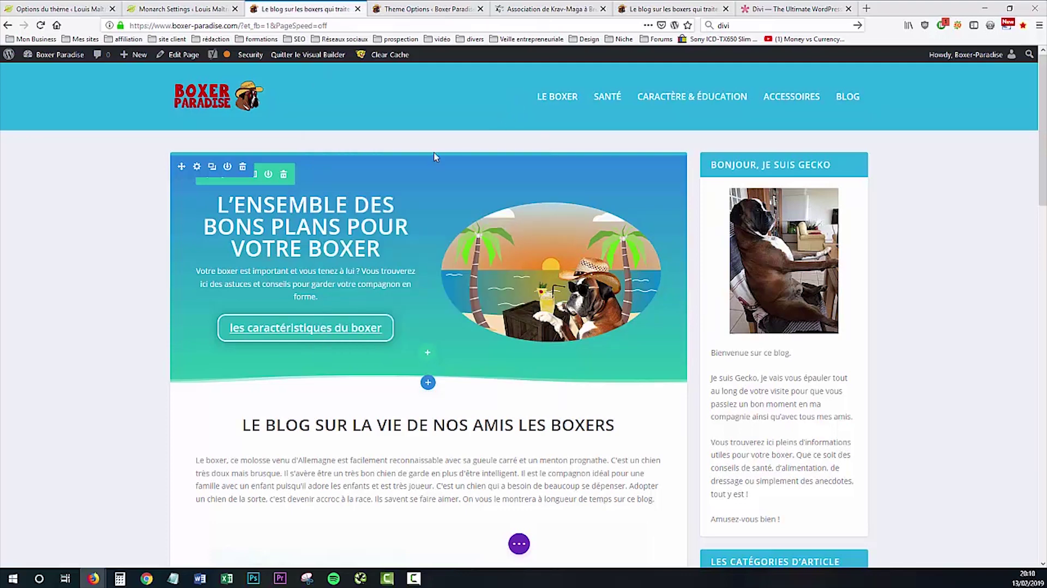
pyautogui.click(197, 166)
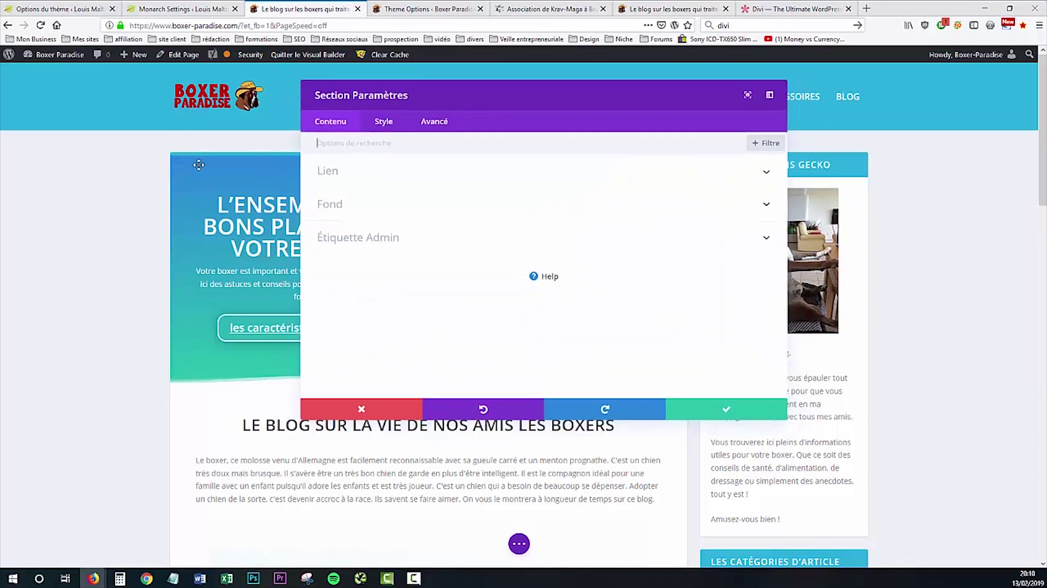
pyautogui.click(389, 127)
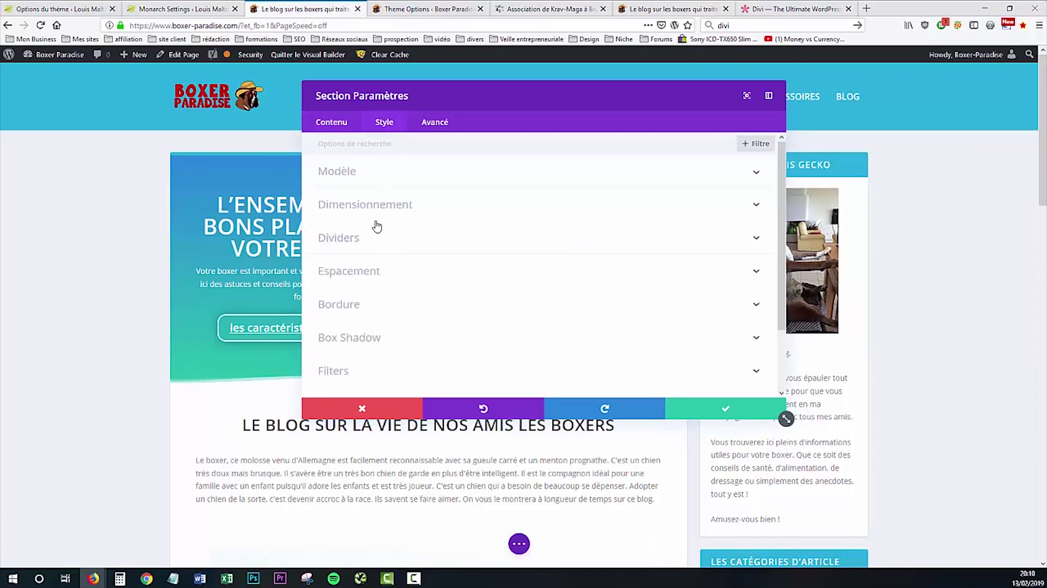
pyautogui.click(326, 119)
pyautogui.click(435, 122)
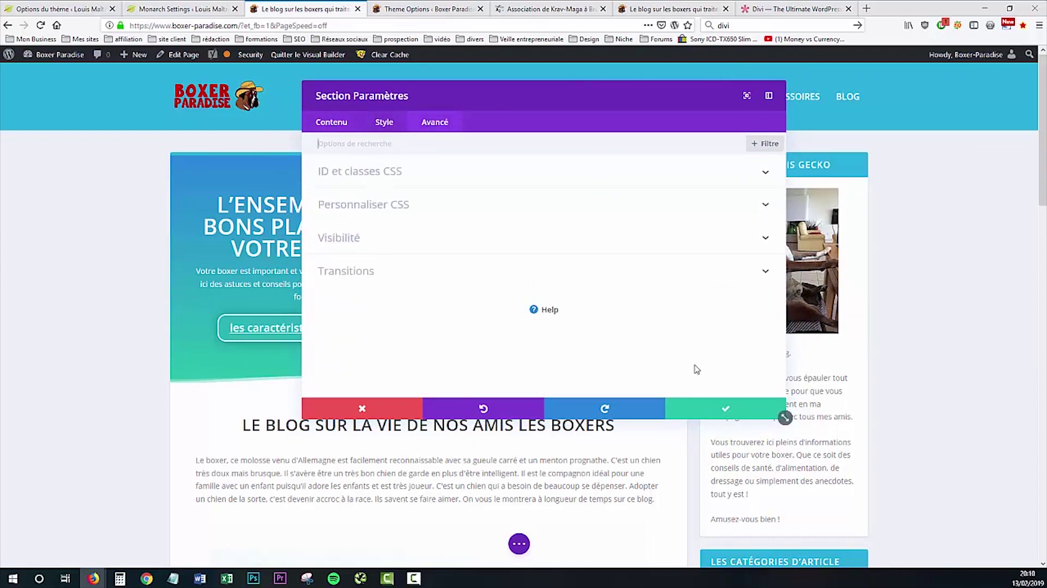
pyautogui.click(363, 408)
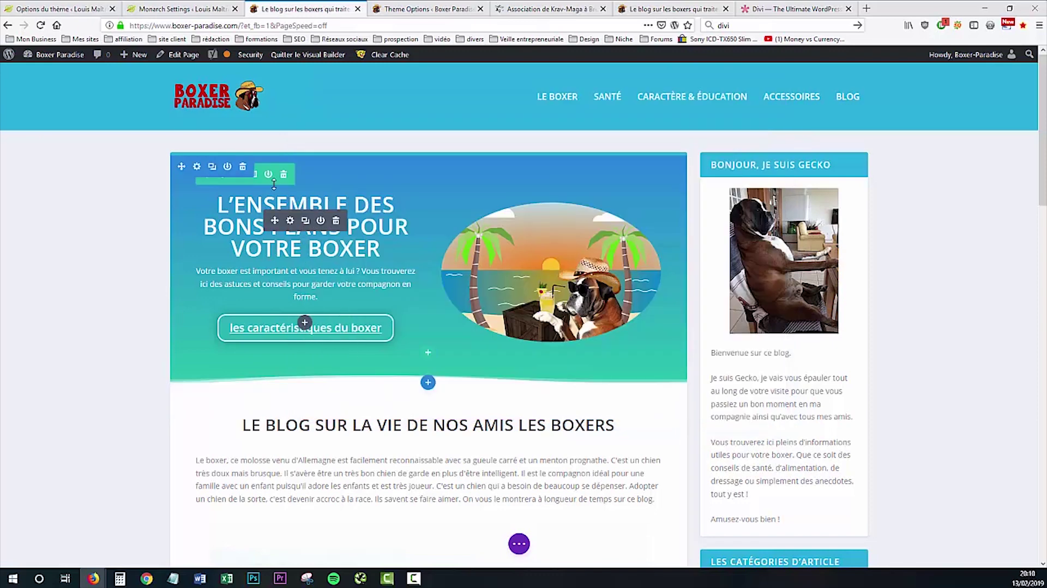
# Browse the modules that can be inserted in the hero's text column, from Accordéon down to Vidéo.
pyautogui.scroll(-4, 295, 262)
pyautogui.scroll(4, 322, 284)
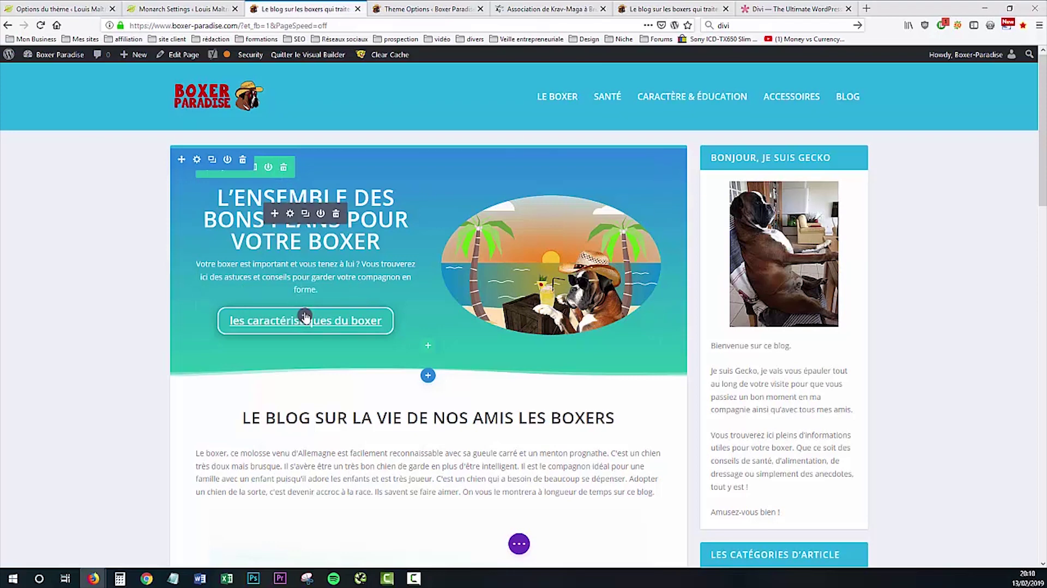
pyautogui.click(305, 316)
pyautogui.scroll(-2, 309, 208)
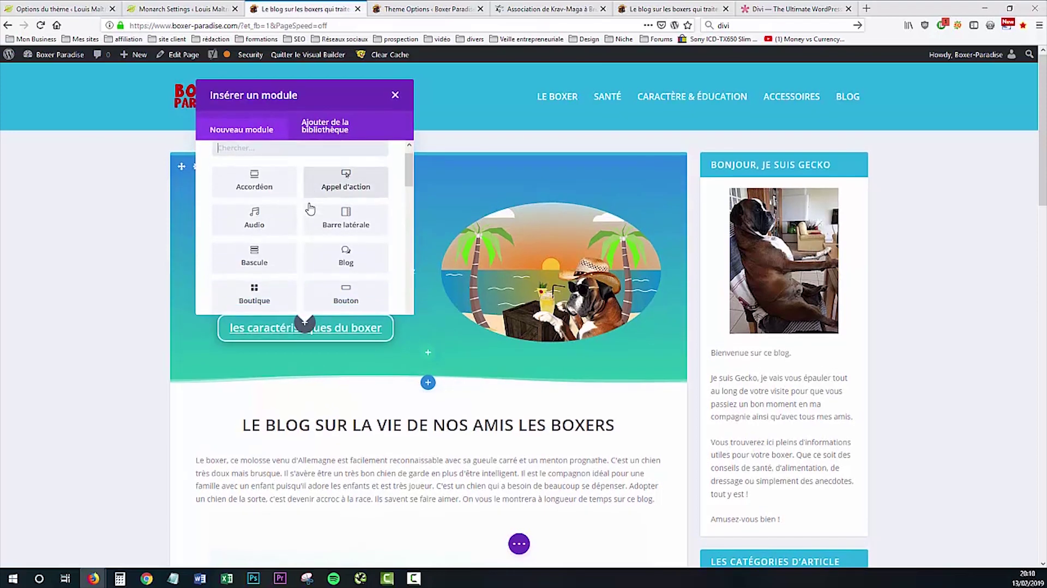
pyautogui.scroll(-1, 308, 210)
pyautogui.scroll(4, 307, 210)
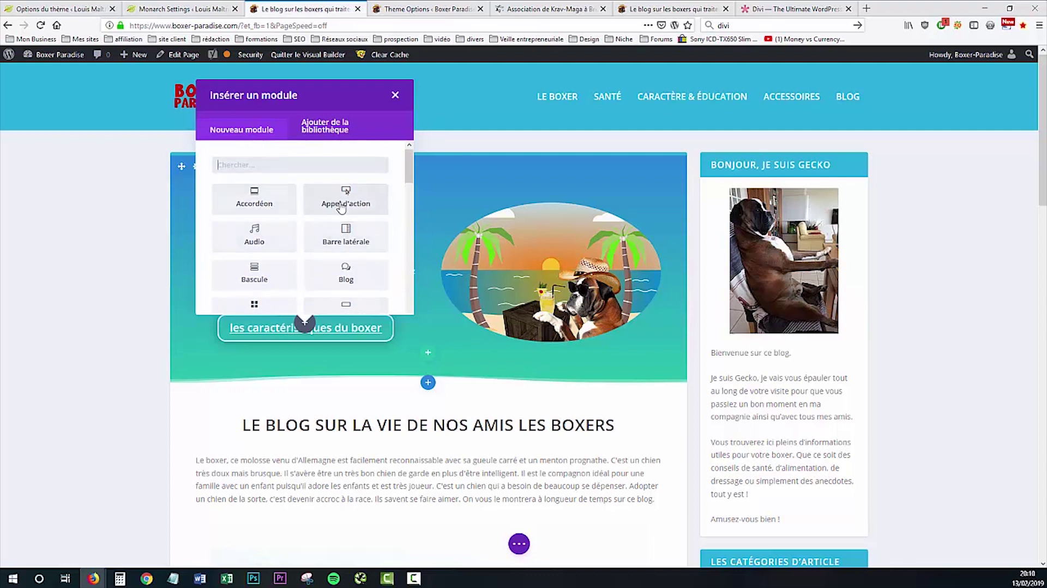
pyautogui.scroll(-2, 256, 229)
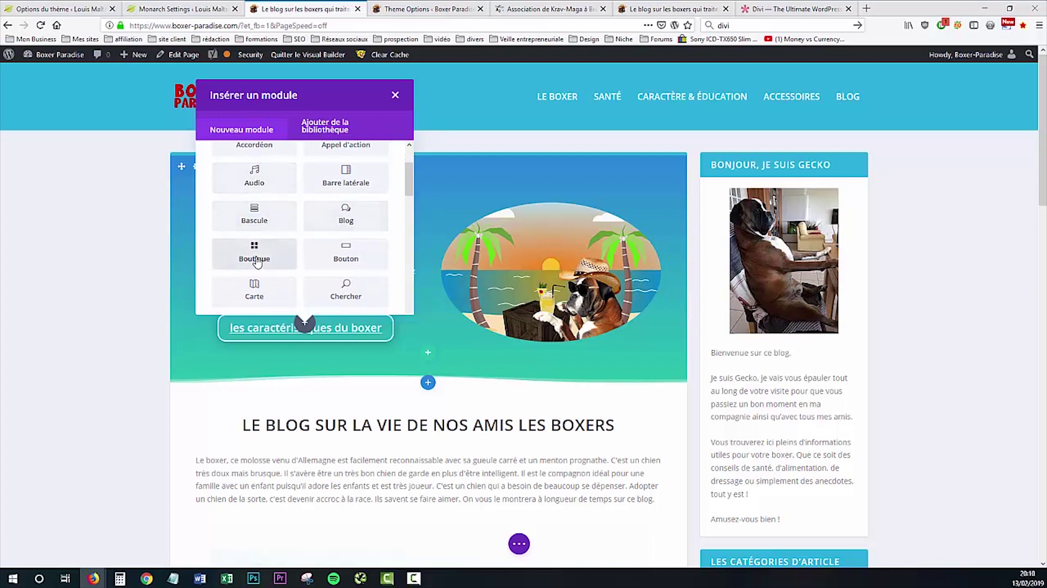
pyautogui.scroll(-2, 292, 234)
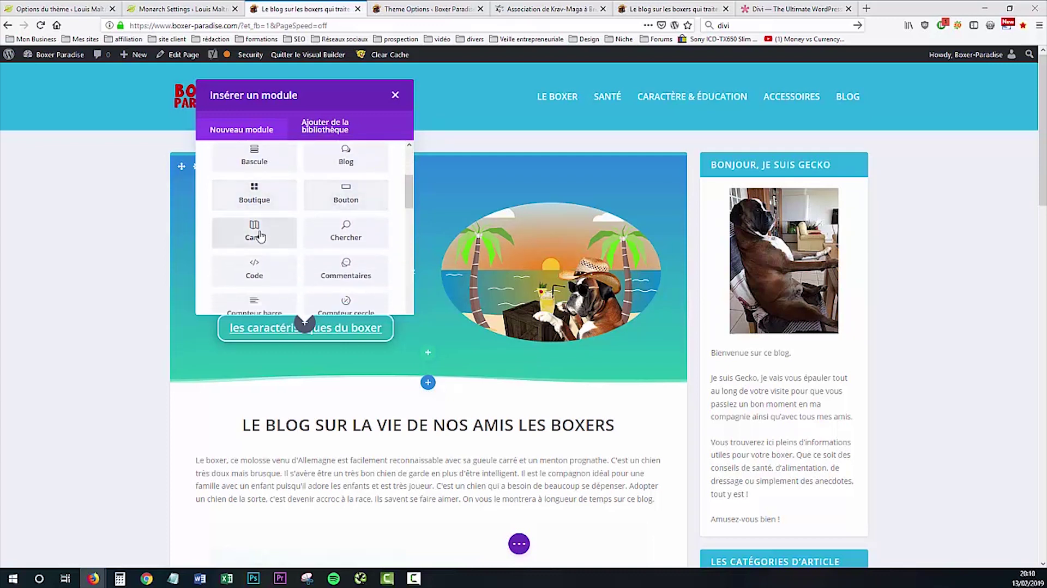
pyautogui.scroll(-2, 345, 240)
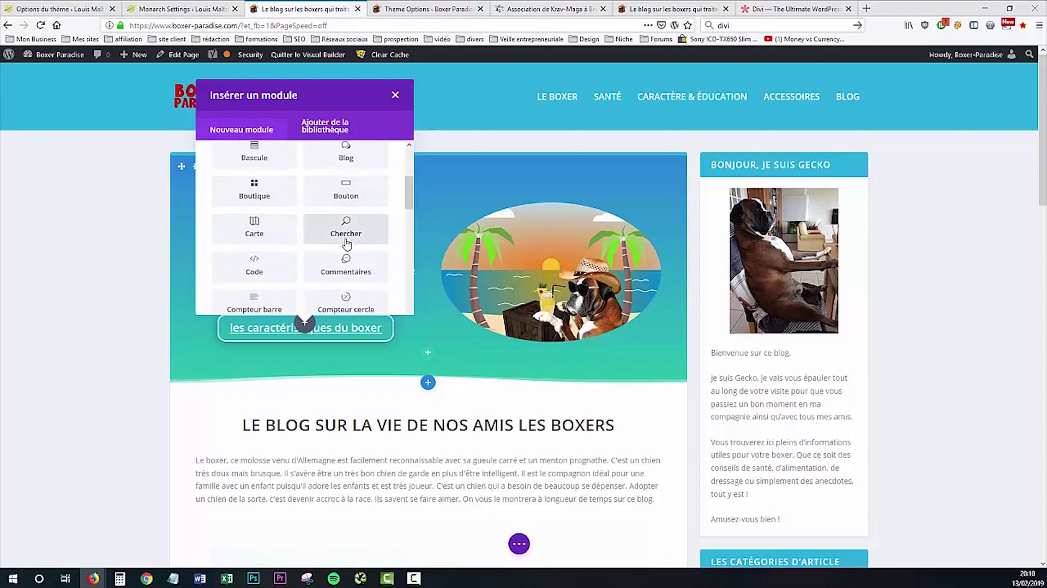
pyautogui.scroll(-6, 346, 243)
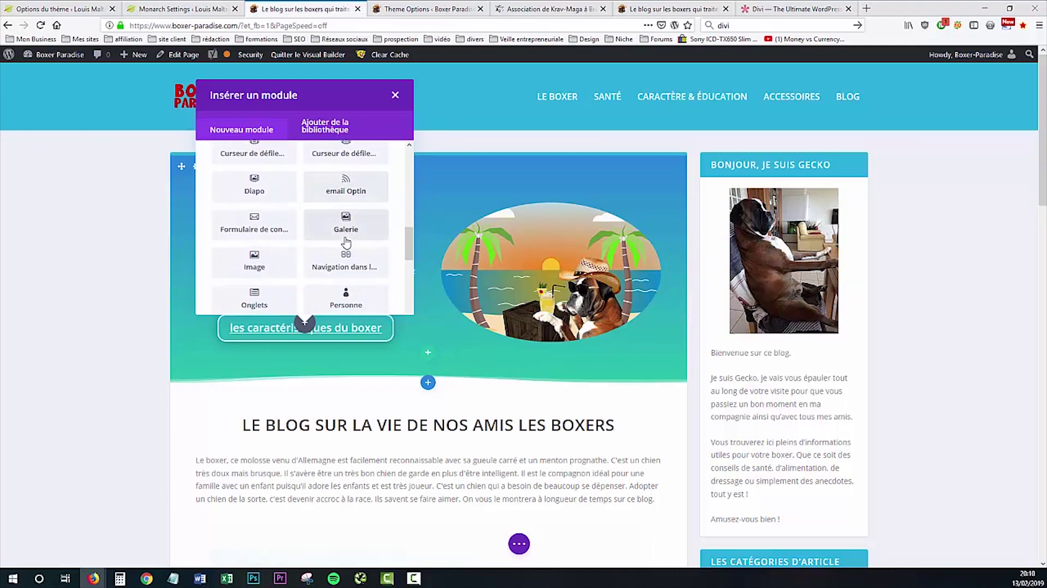
pyautogui.scroll(-2, 346, 243)
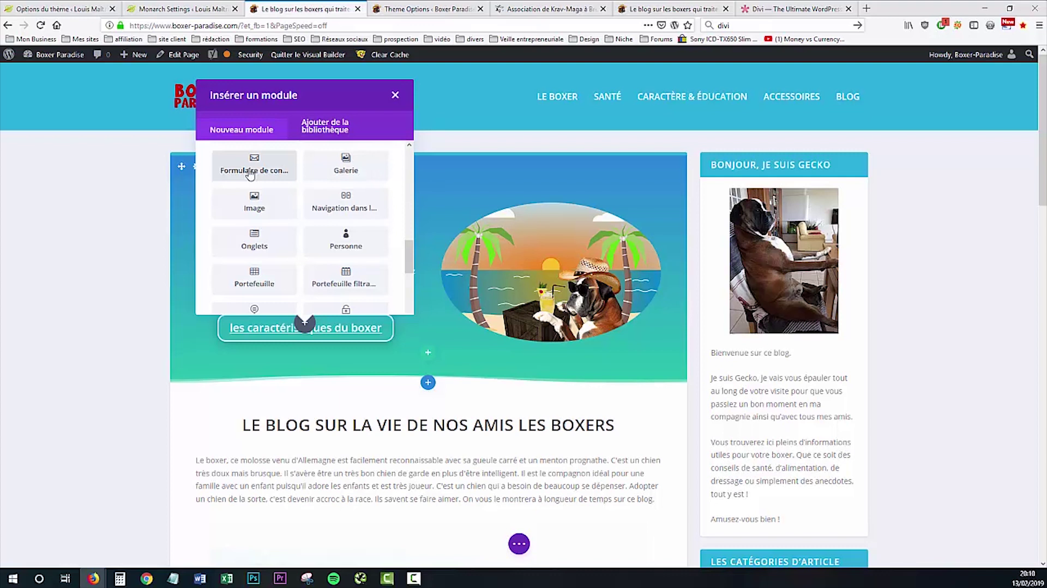
pyautogui.scroll(-4, 328, 200)
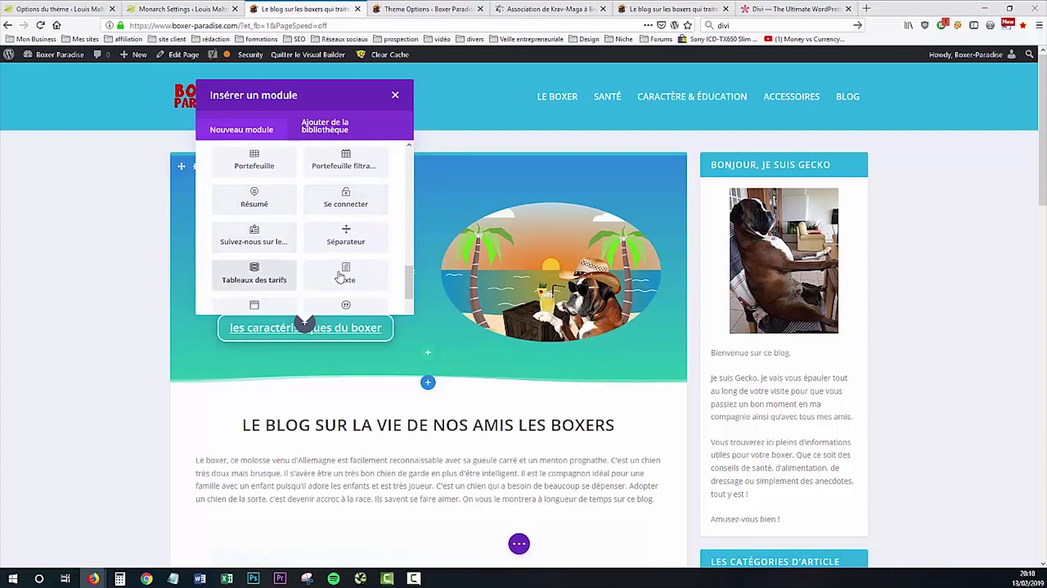
pyautogui.scroll(-2, 275, 239)
pyautogui.scroll(-1, 275, 240)
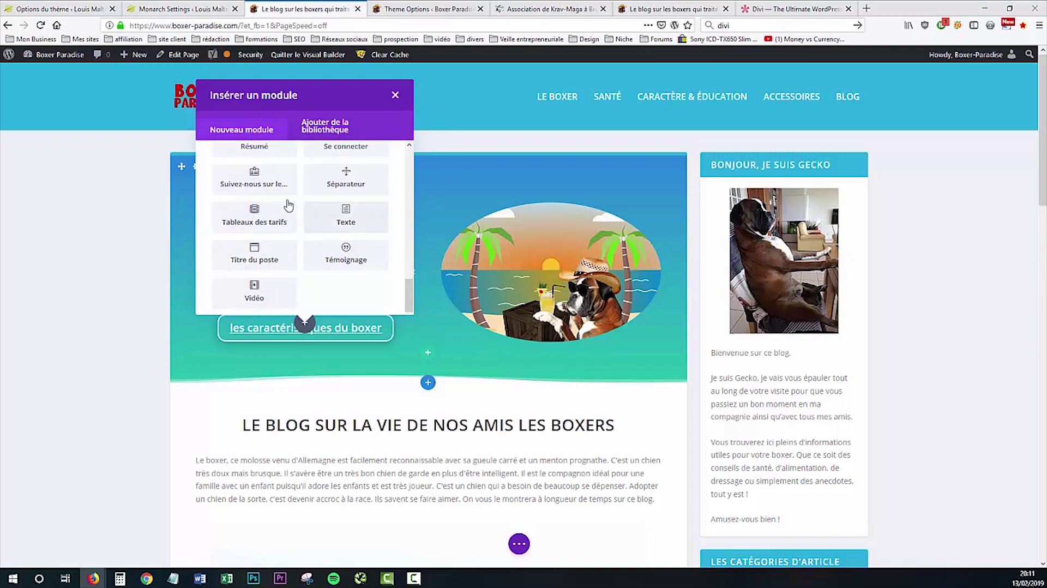
# Dismiss the list of insertable modules and show the Monarch Settings page of the other WordPress site.
pyautogui.click(392, 96)
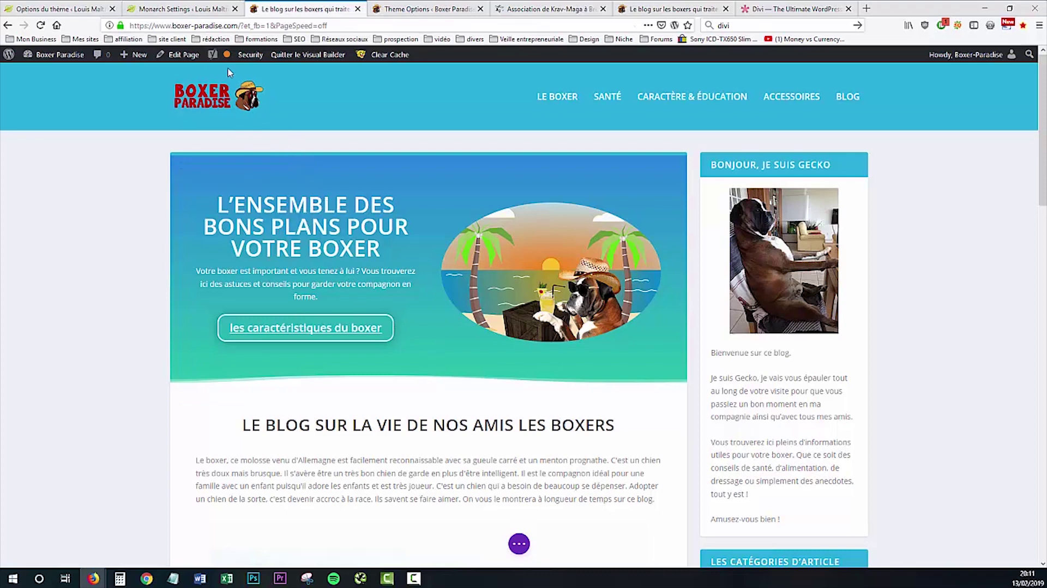
pyautogui.click(193, 10)
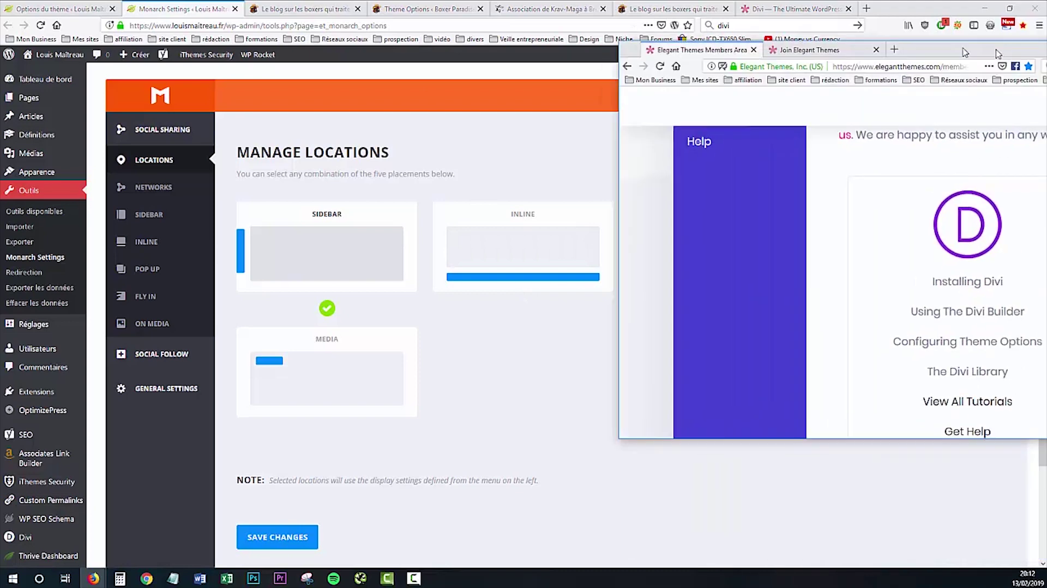
# Maximize the Elegant Themes members area window and examine the product downloads from Divi and Extra to Monarch.
pyautogui.moveTo(1046, 82); pyautogui.dragTo(833, 72)
pyautogui.click(842, 83)
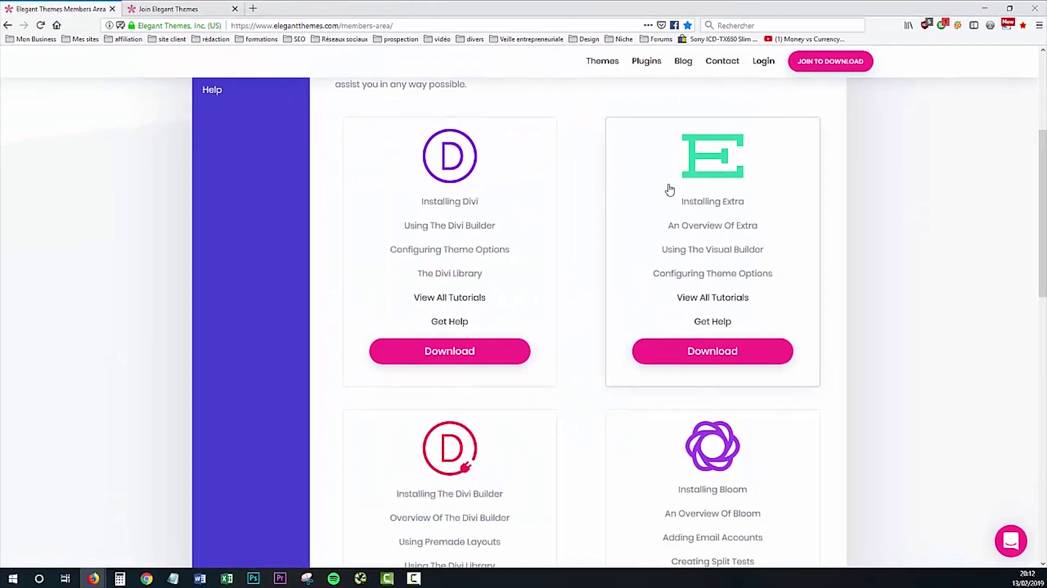
pyautogui.scroll(2, 571, 132)
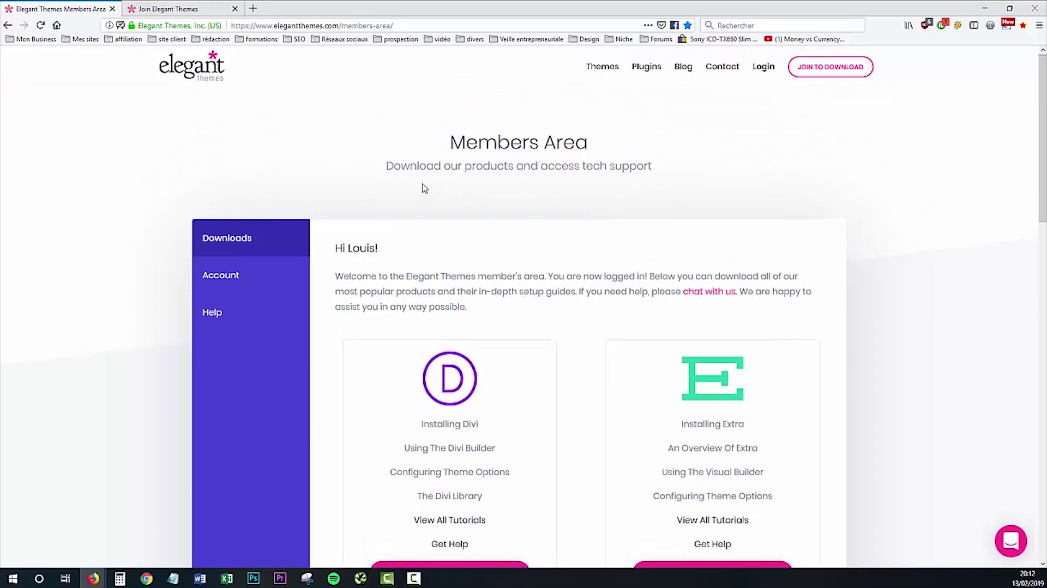
pyautogui.scroll(-2, 426, 190)
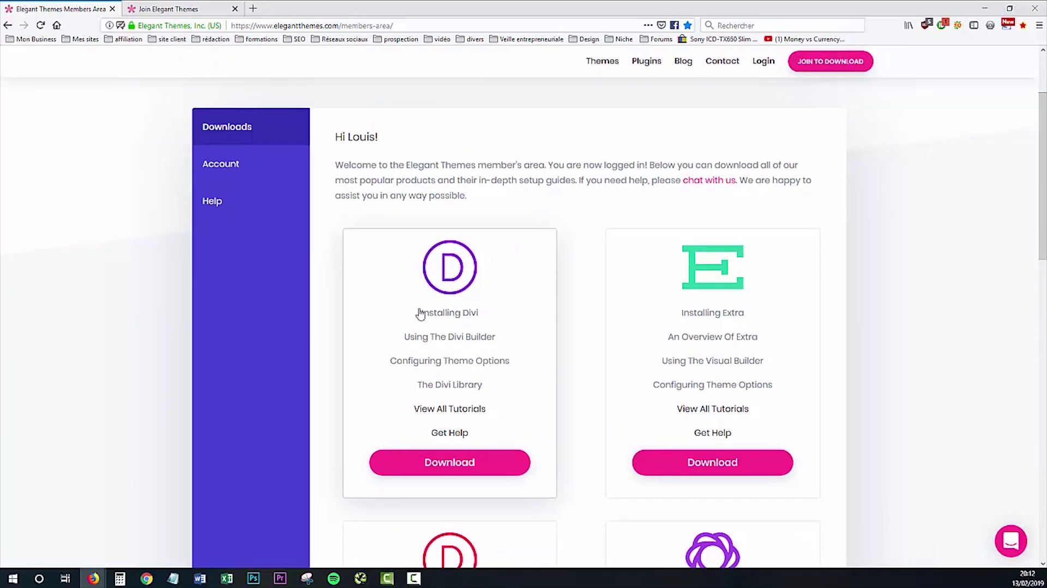
pyautogui.scroll(-3, 722, 297)
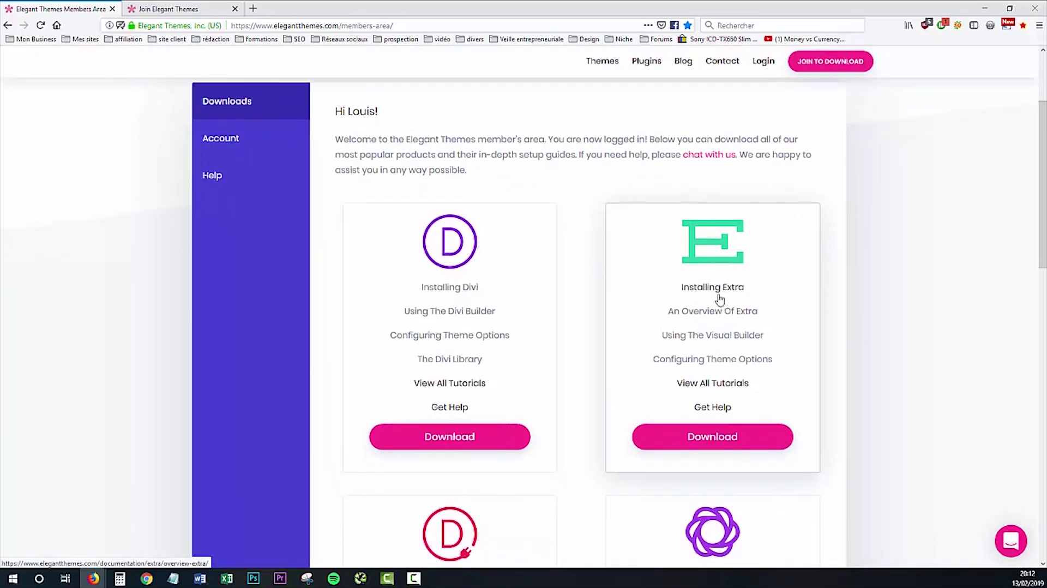
pyautogui.scroll(-2, 546, 303)
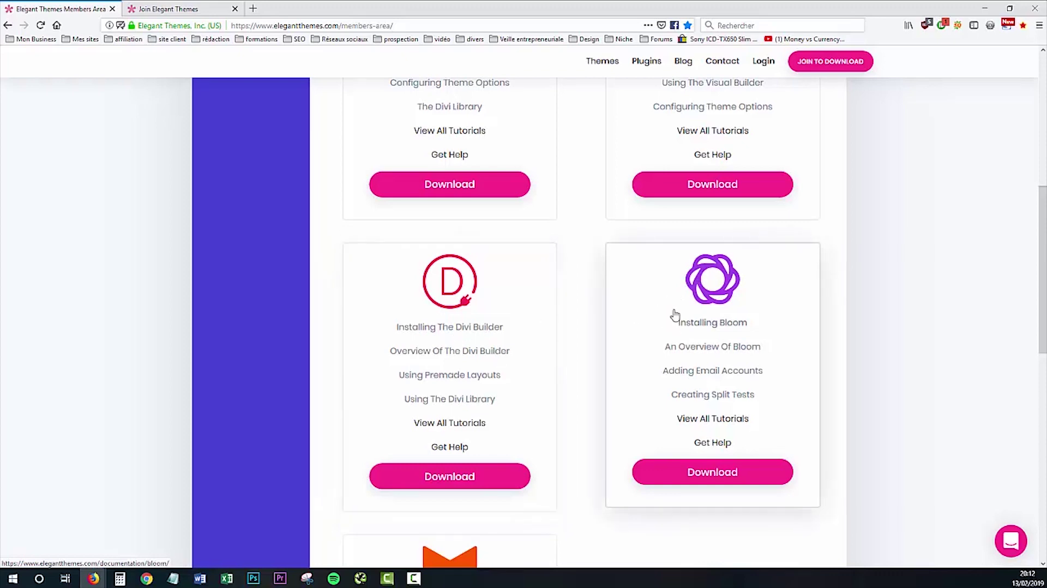
pyautogui.scroll(-4, 695, 327)
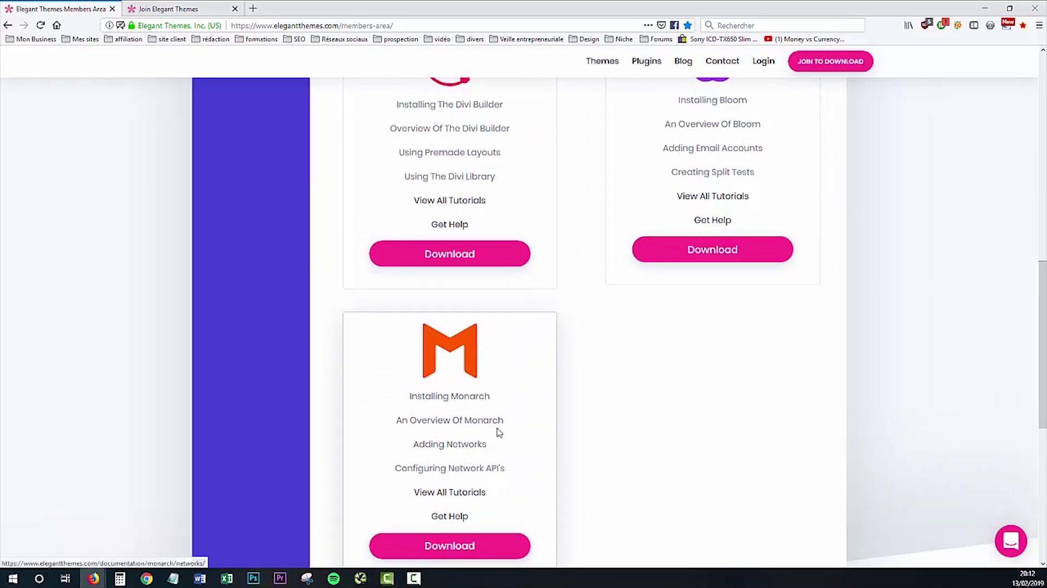
pyautogui.scroll(8, 496, 432)
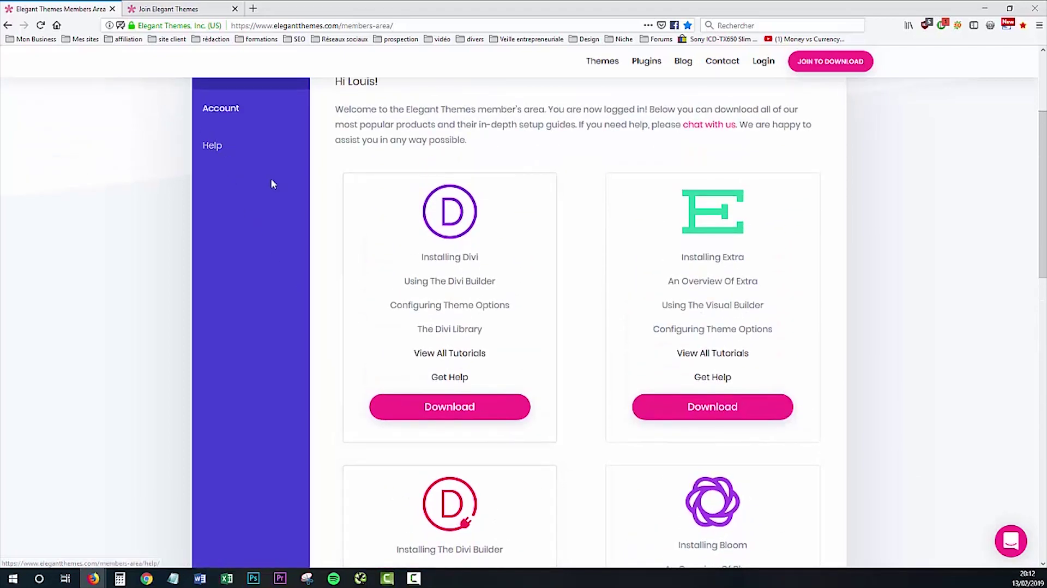
pyautogui.scroll(2, 273, 182)
# Compare the Yearly Access and Lifetime Access plans on the Join Elegant Themes page, reading the descriptions of the Lifetime plan's features.
pyautogui.click(175, 11)
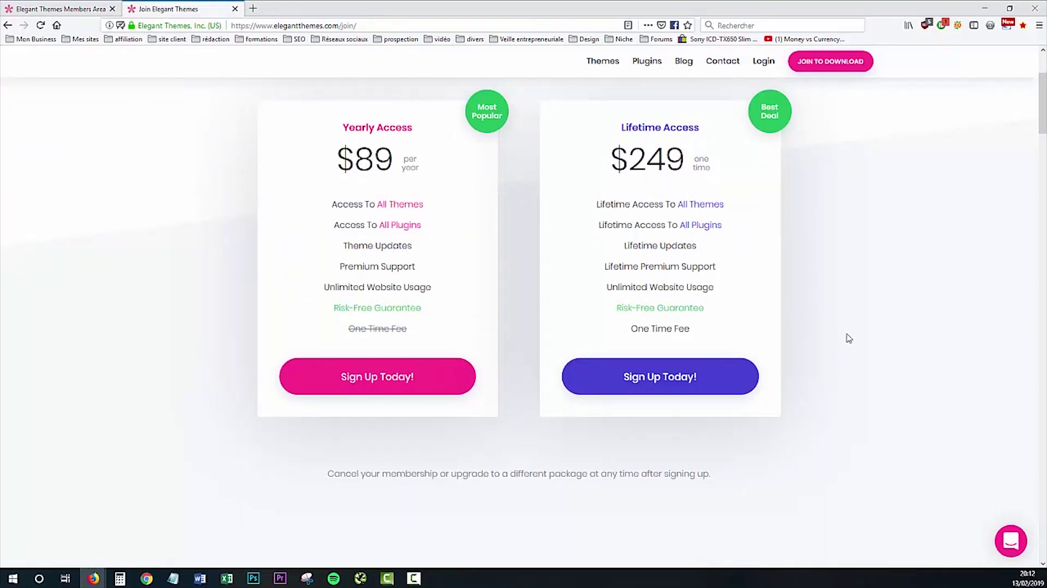
pyautogui.scroll(1, 845, 334)
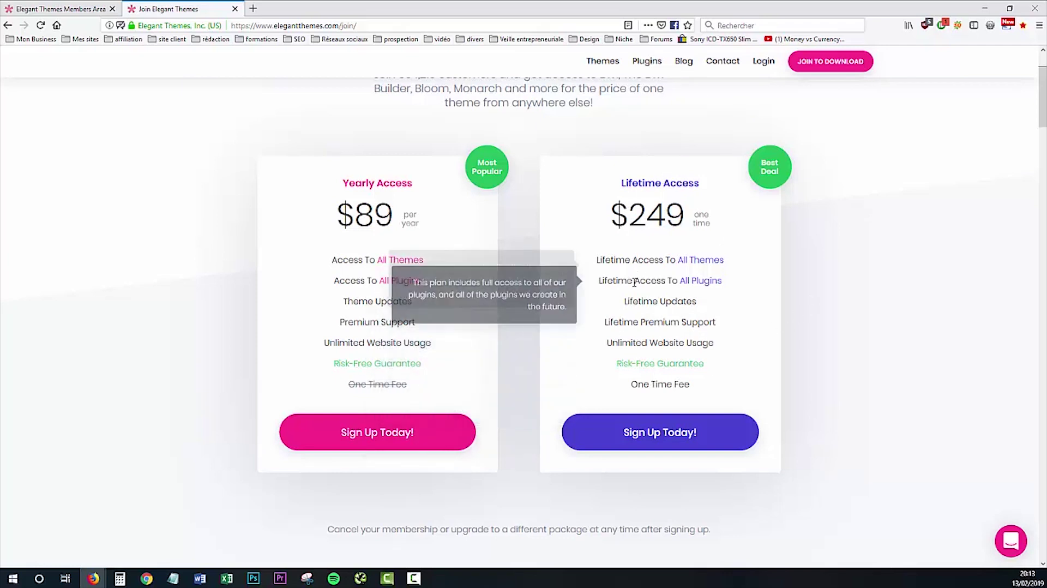
pyautogui.moveTo(702, 264)
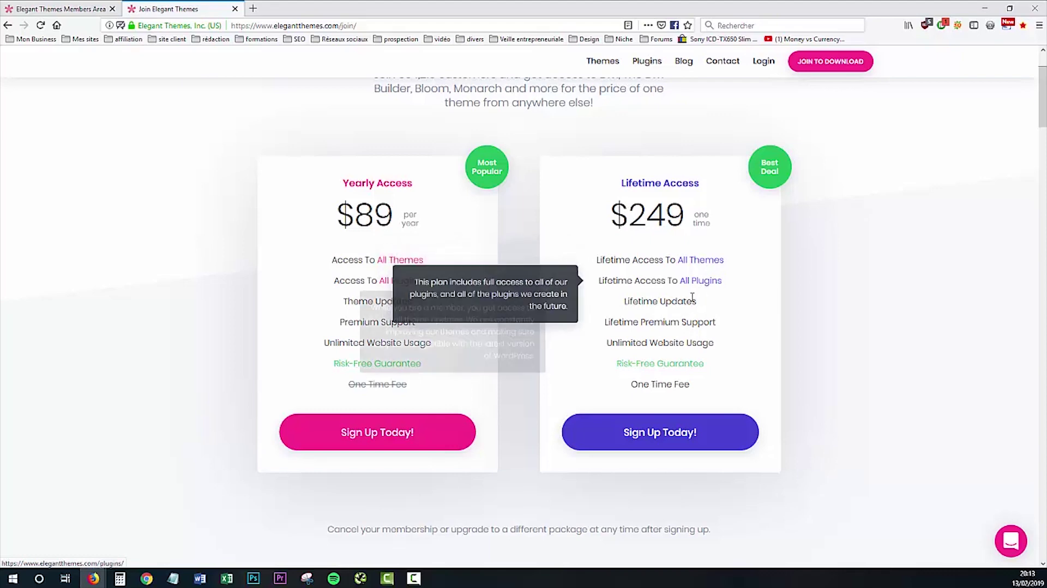
pyautogui.moveTo(686, 298)
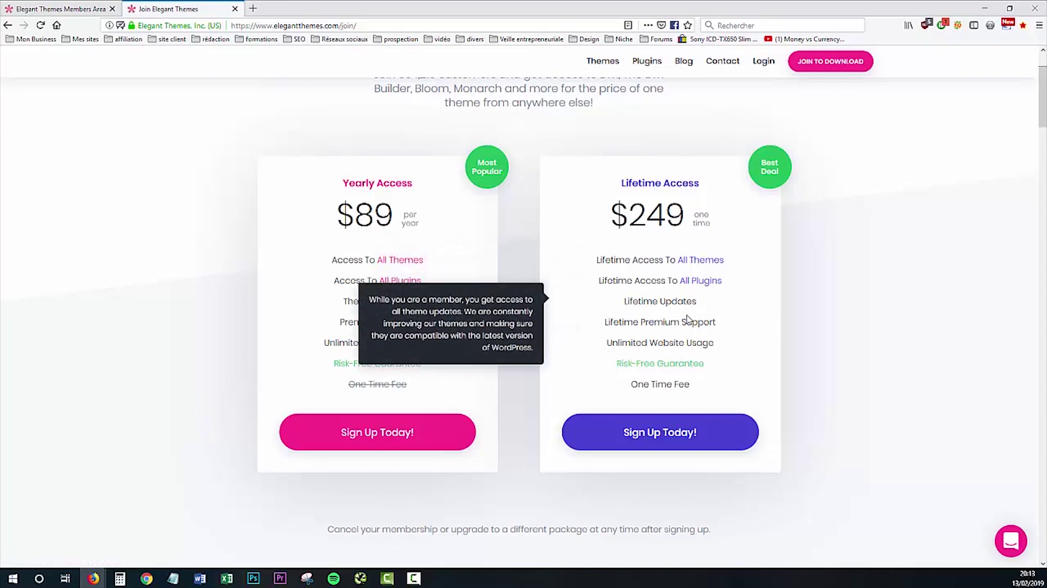
pyautogui.moveTo(691, 325)
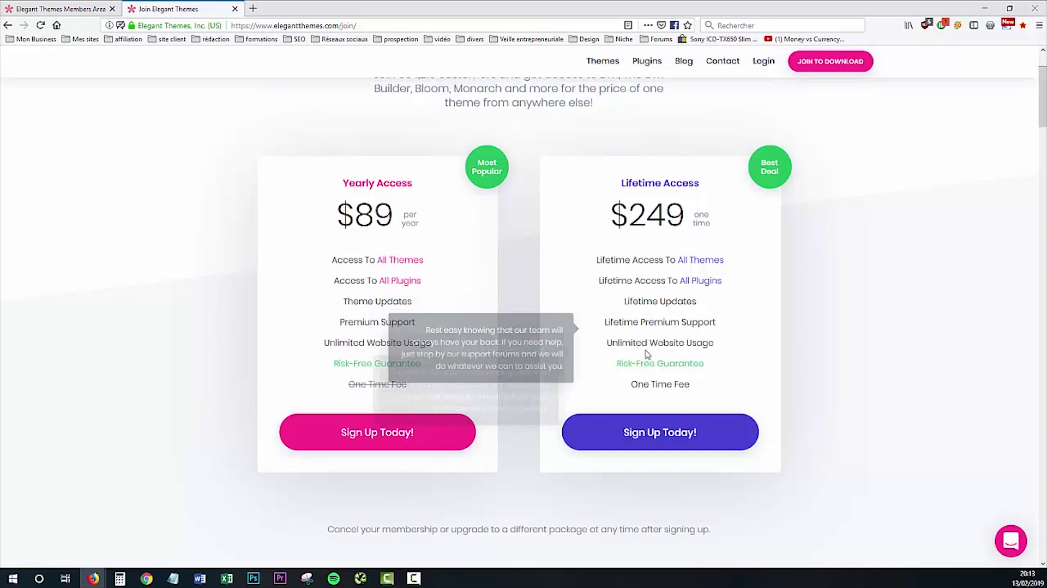
pyautogui.moveTo(645, 345)
pyautogui.moveTo(606, 343); pyautogui.dragTo(694, 345)
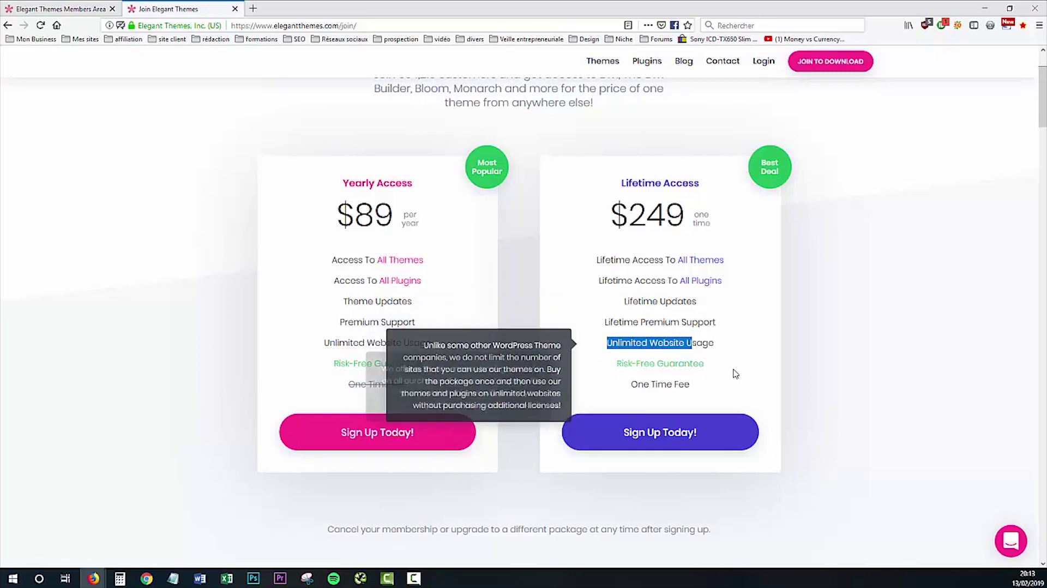
pyautogui.click(732, 370)
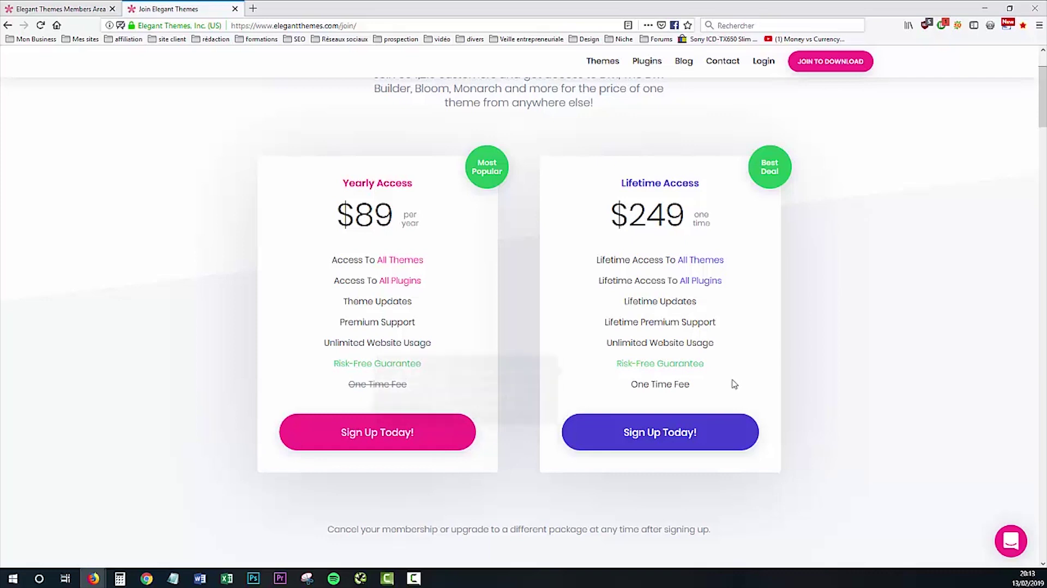
pyautogui.moveTo(705, 388)
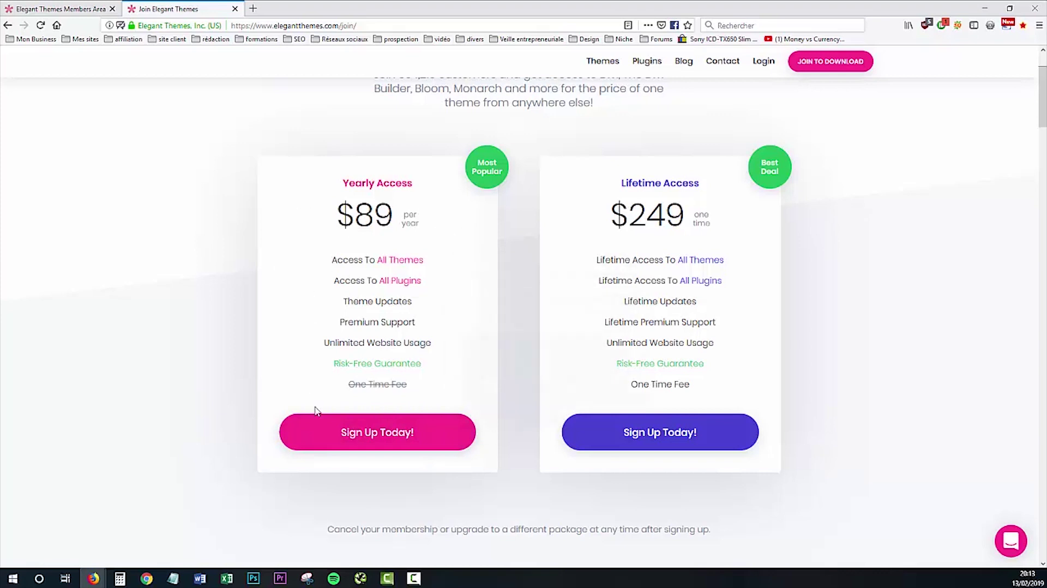
pyautogui.moveTo(426, 269)
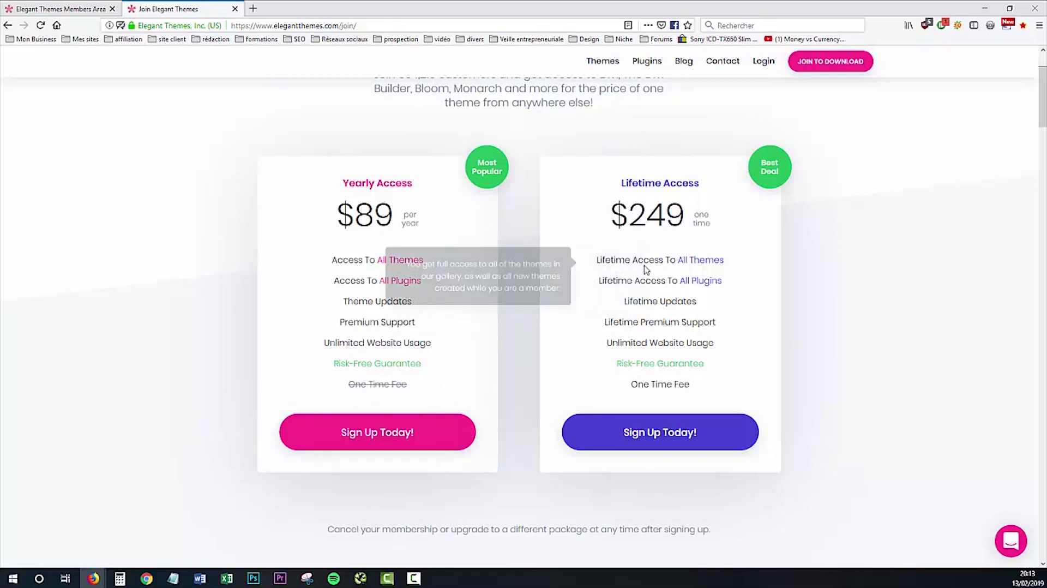
pyautogui.moveTo(645, 270)
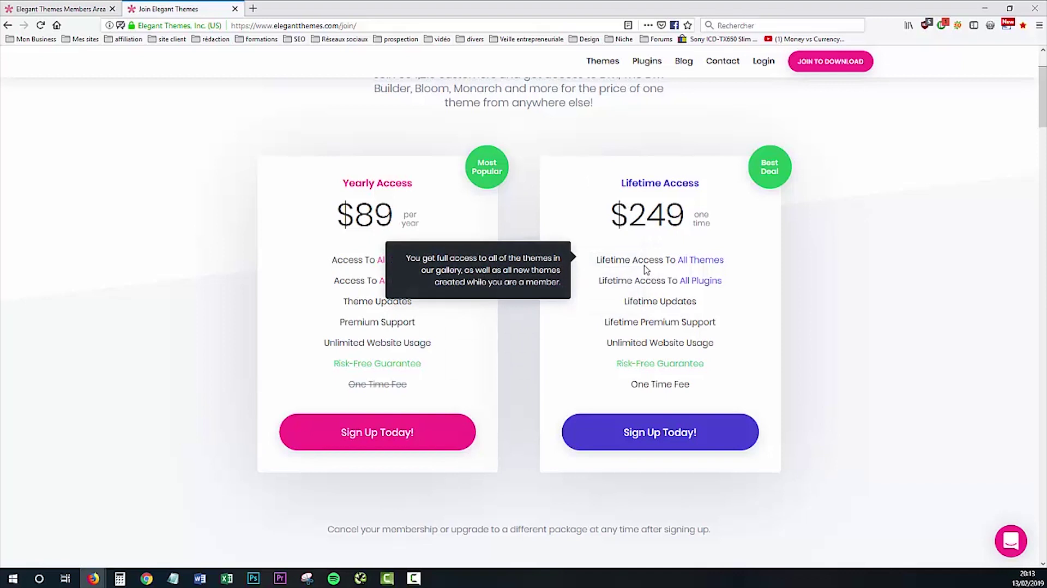
# Return to the members area and review the Account section with its Modify Account form.
pyautogui.click(66, 8)
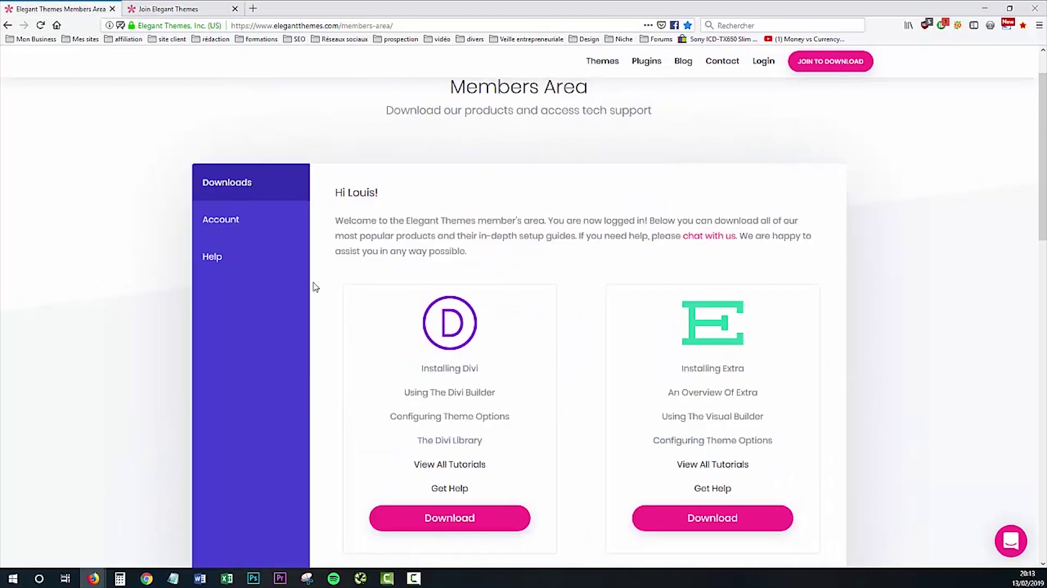
pyautogui.click(236, 225)
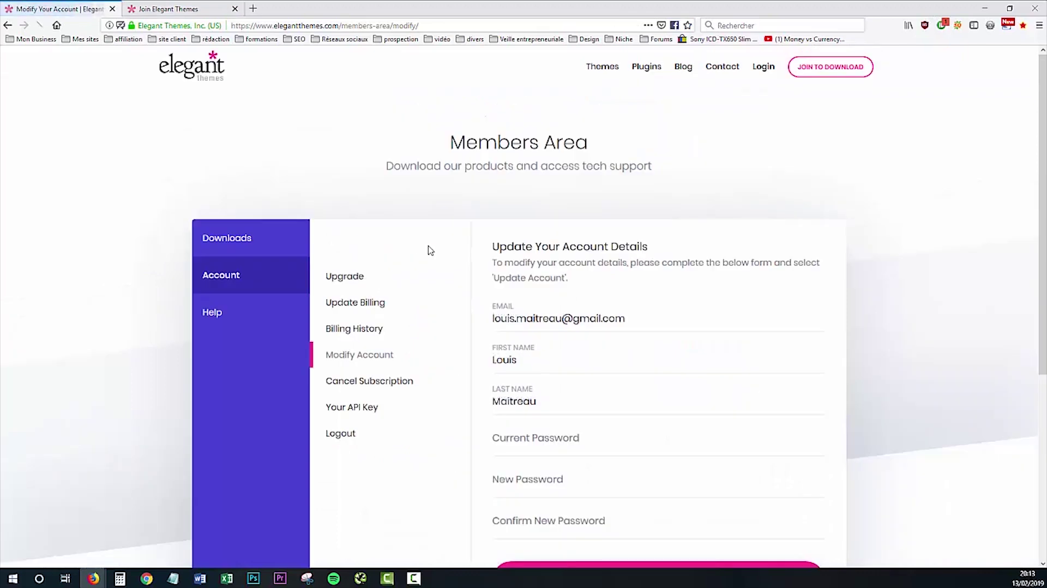
pyautogui.scroll(-3, 447, 256)
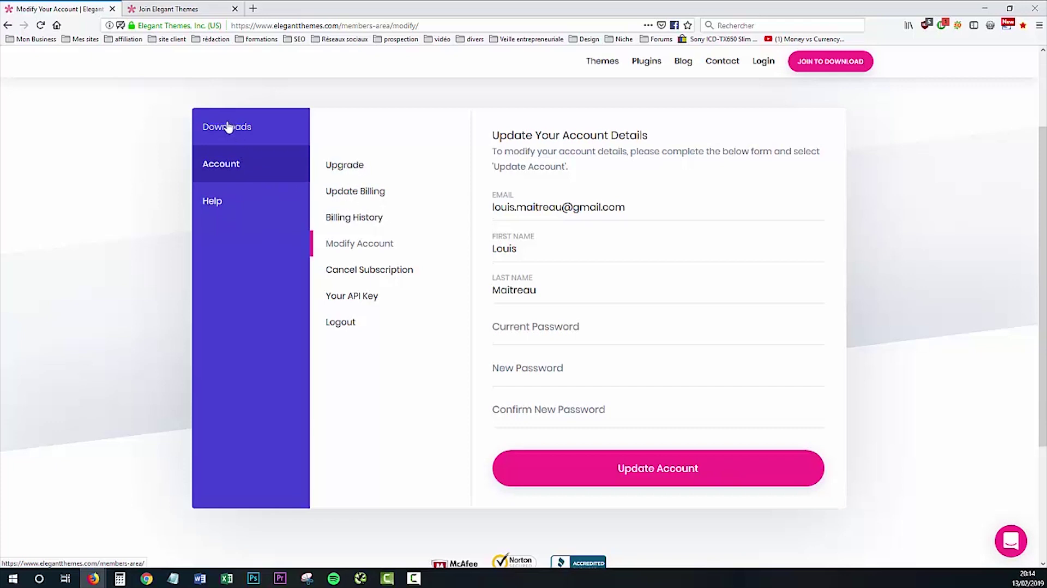
# Review the members area's Help section and open the Tech Support chat.
pyautogui.click(224, 202)
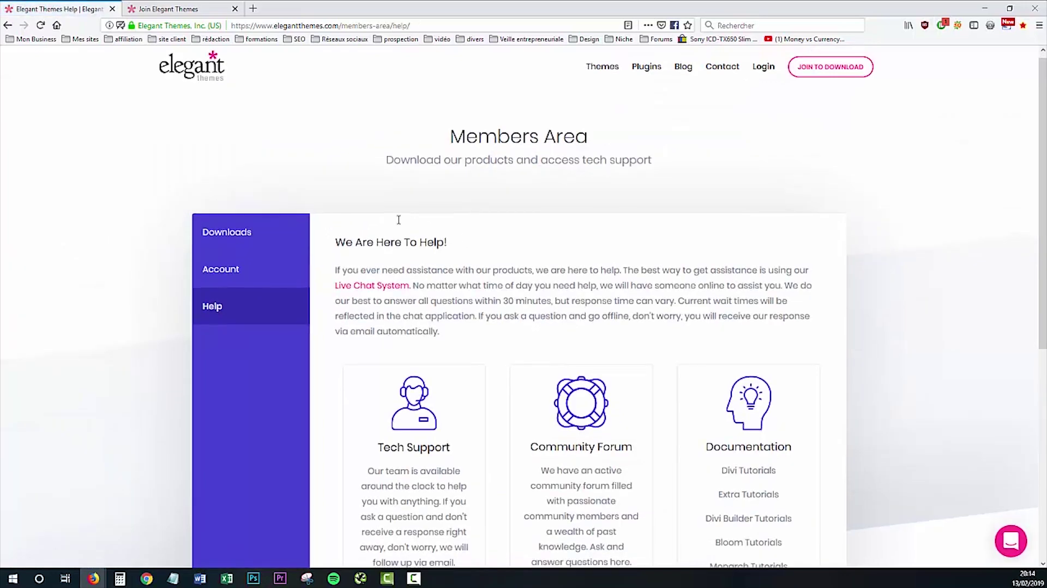
pyautogui.scroll(-2, 415, 305)
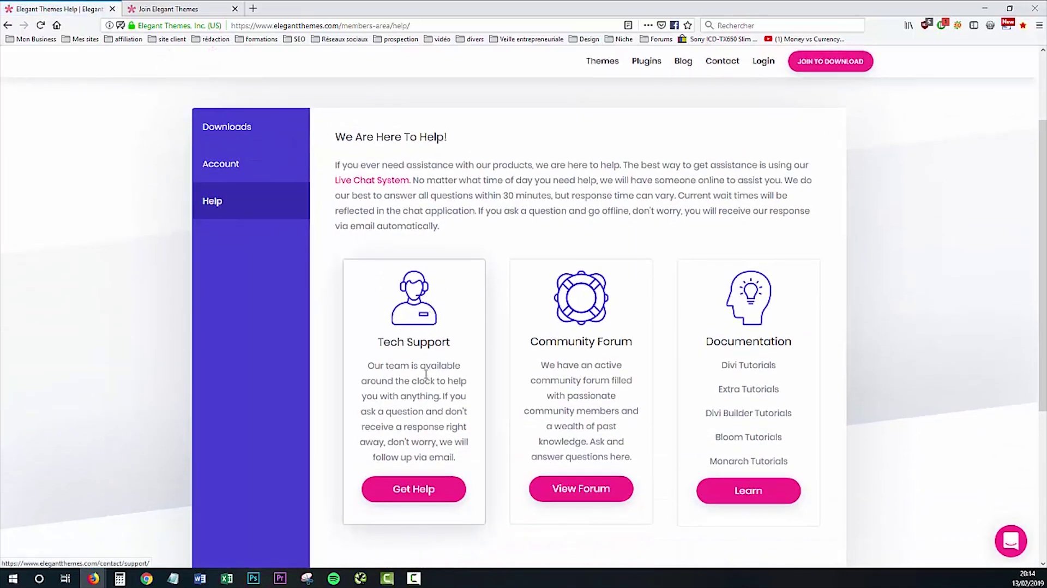
pyautogui.scroll(-1, 426, 381)
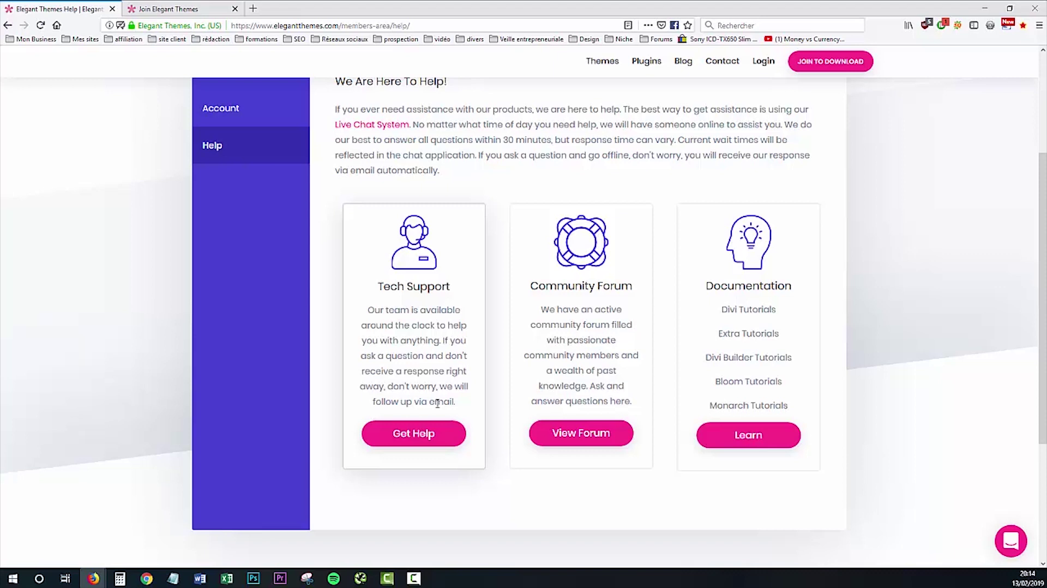
pyautogui.click(426, 434)
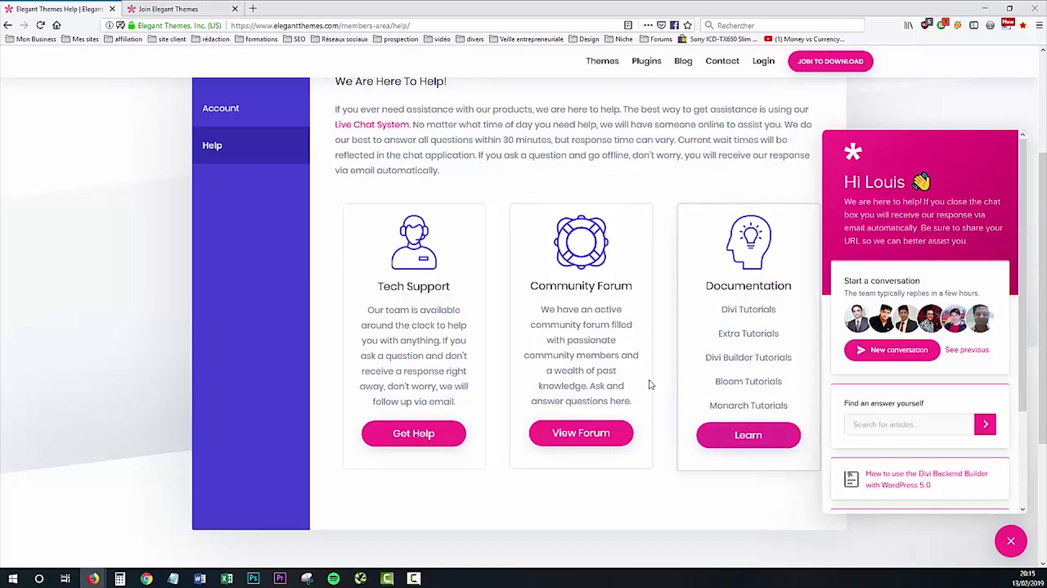
# Examine the Community Forum and Documentation options in the Help section, including the Divi, Extra, Bloom and Monarch tutorials.
pyautogui.scroll(2, 646, 378)
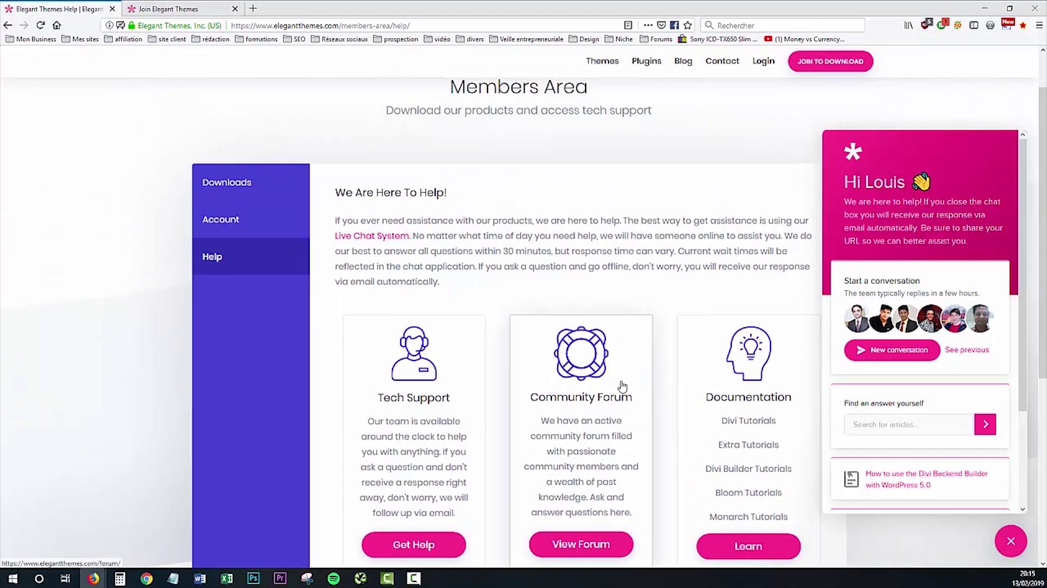
pyautogui.scroll(-3, 531, 354)
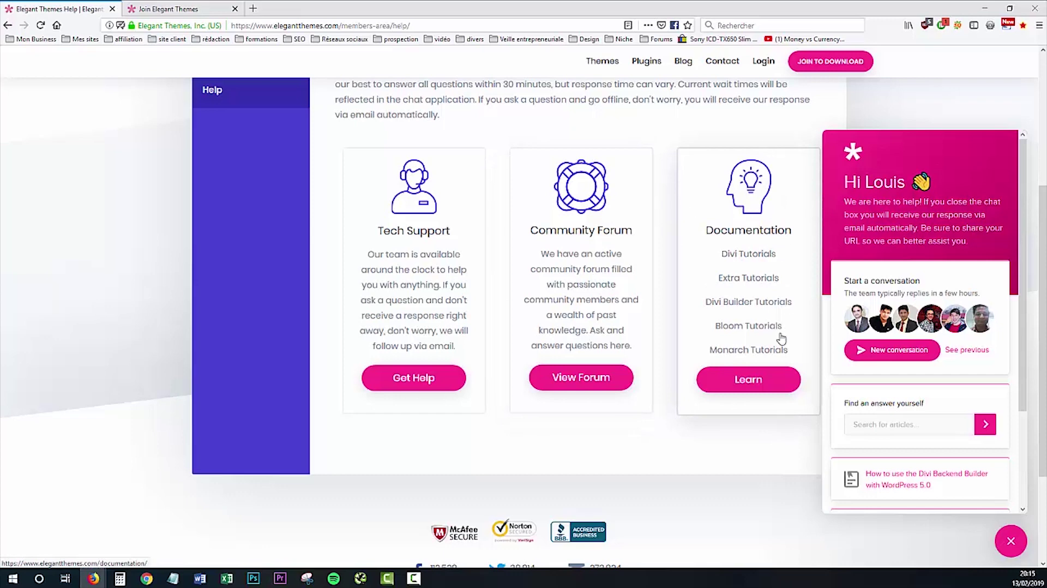
pyautogui.scroll(1, 725, 266)
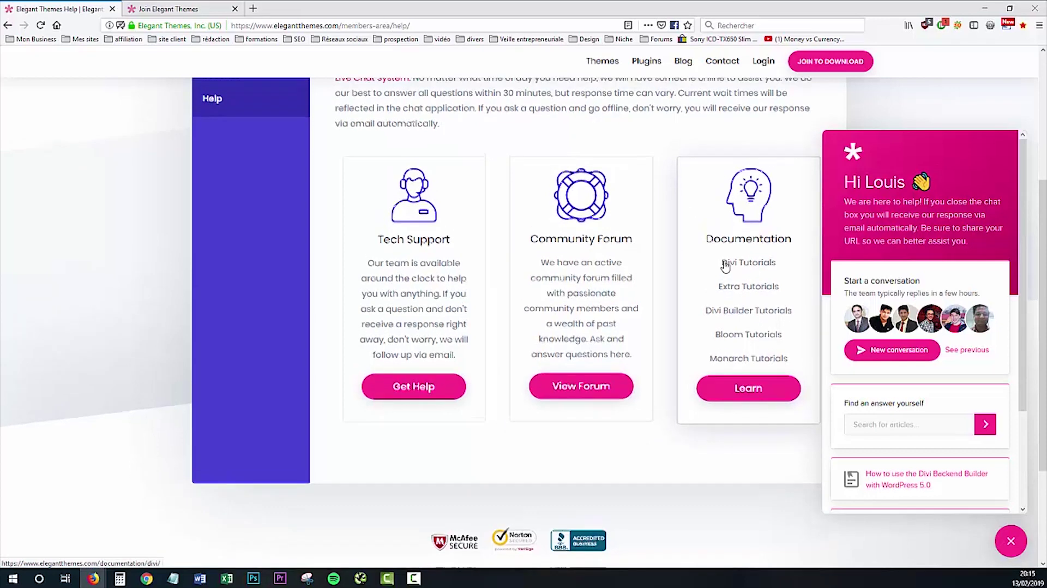
pyautogui.scroll(4, 725, 266)
# Return to the Join Elegant Themes page to show the Yearly and Lifetime Access plans again.
pyautogui.hotkey('ctrl', 'Tab')
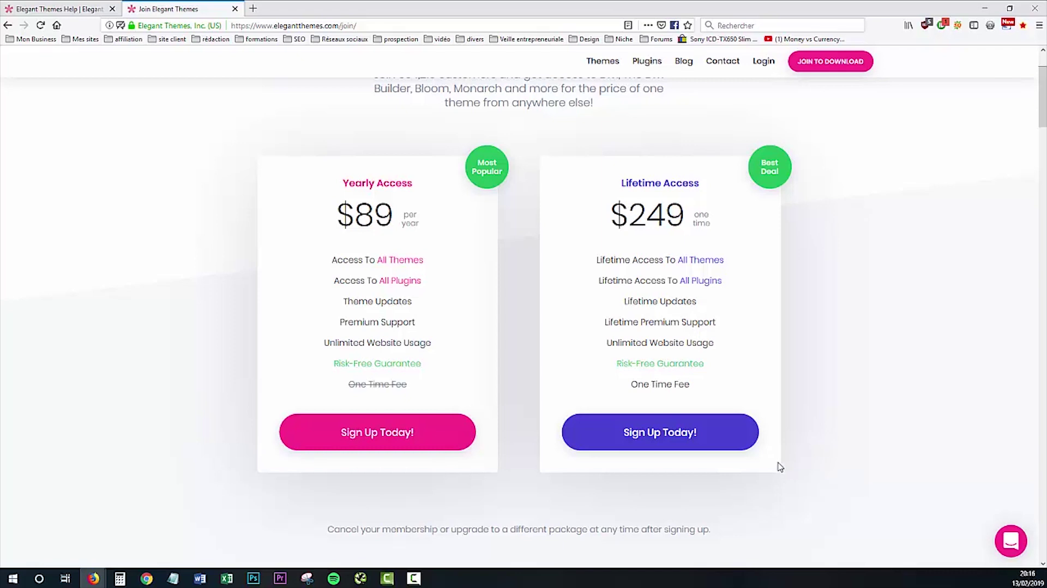
pyautogui.moveTo(603, 394)
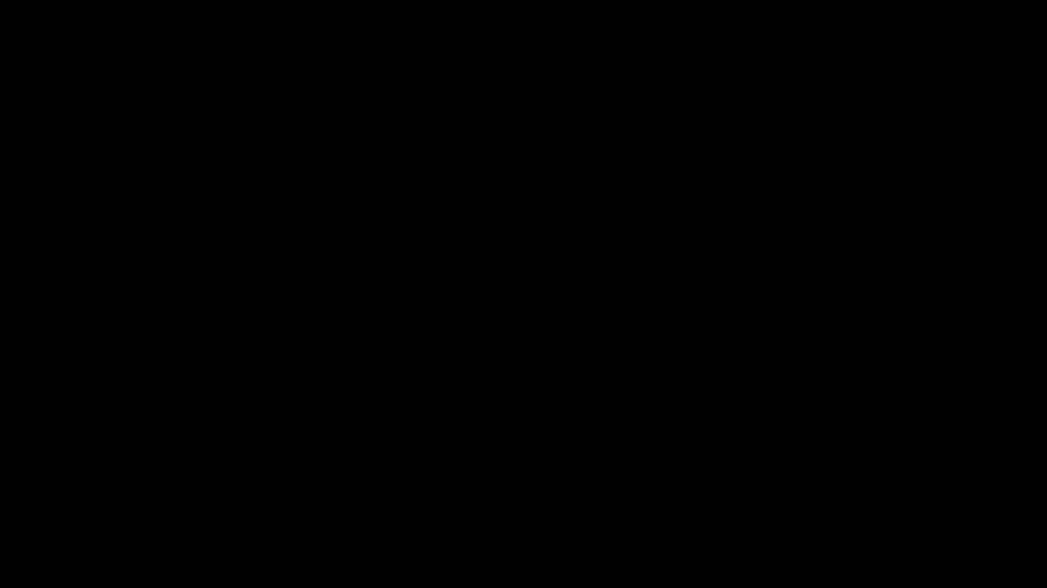